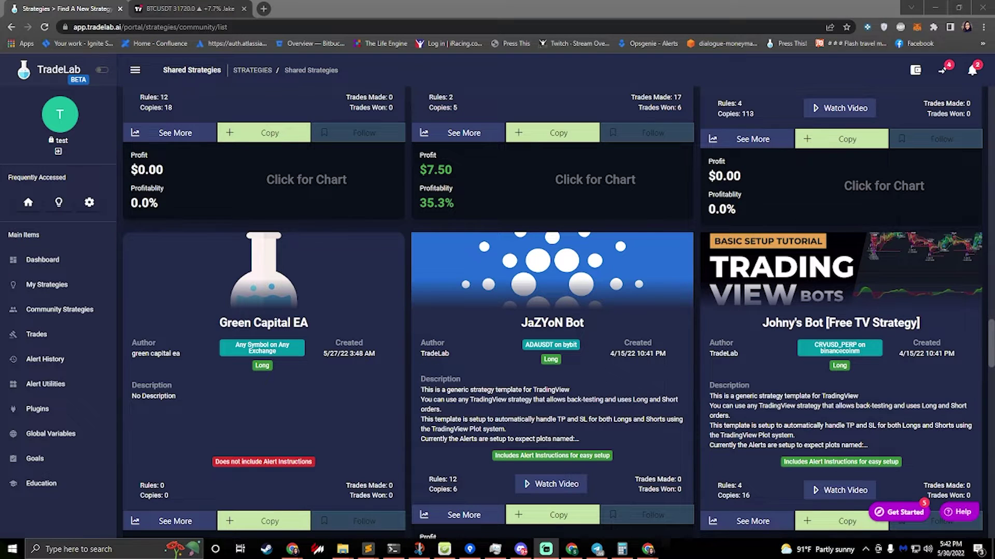
Copy the community strategy Johny's Bot [Free TV Strategy] and open the copy for editing.
scroll(744, 326, down, 1)
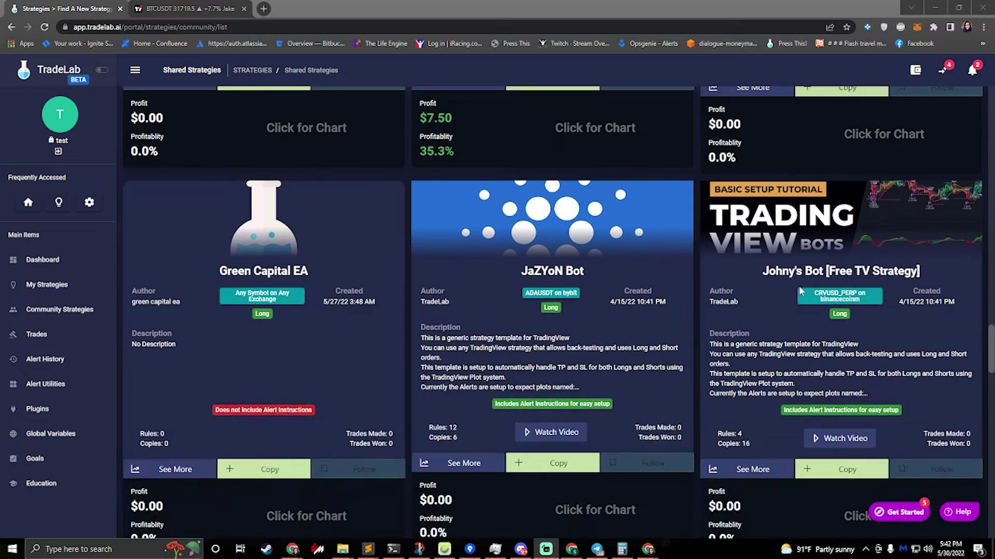
click(826, 470)
click(671, 346)
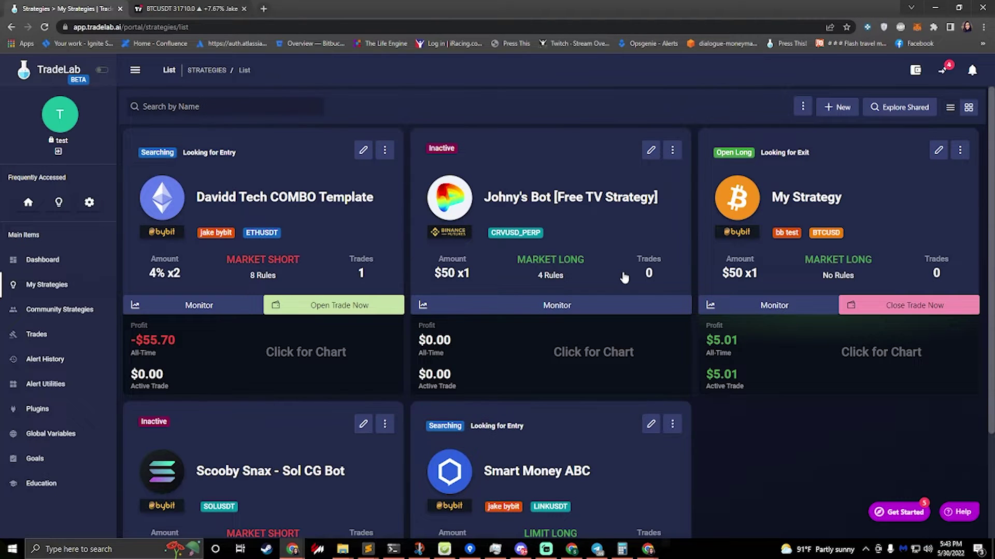
click(650, 150)
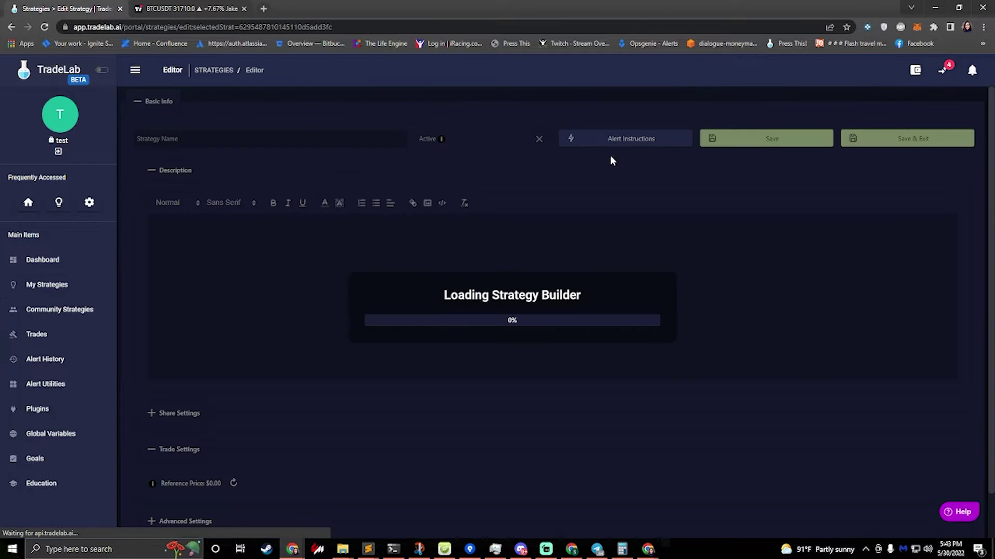
Switch to the TradingView chart, close the indicator search and remove the duplicate Johny's BOT [60MIN] from the chart.
click(178, 8)
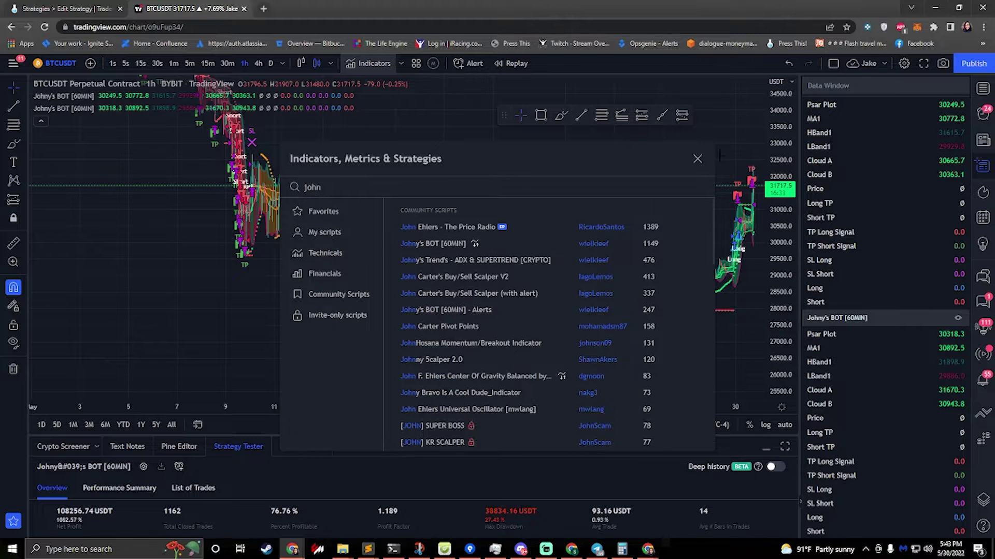
click(697, 159)
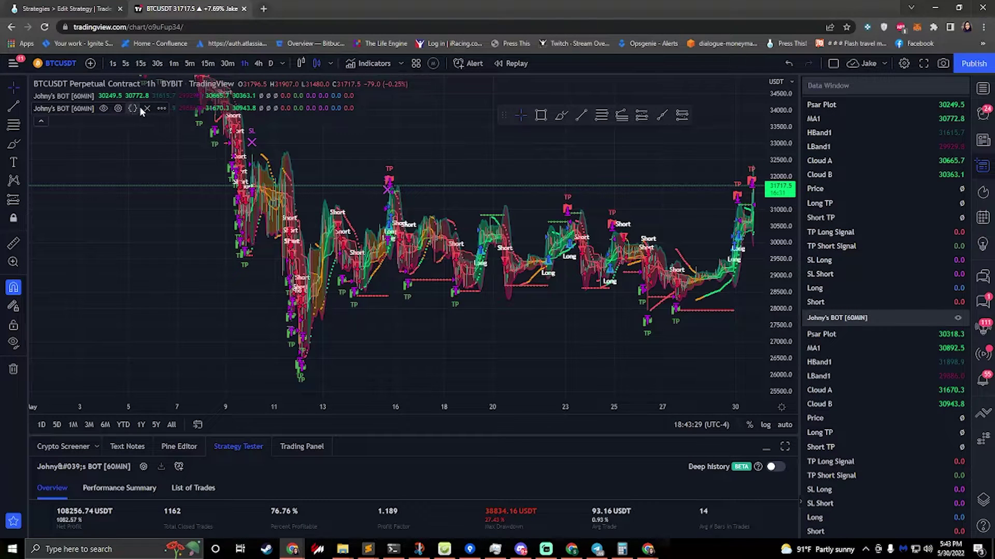
click(139, 109)
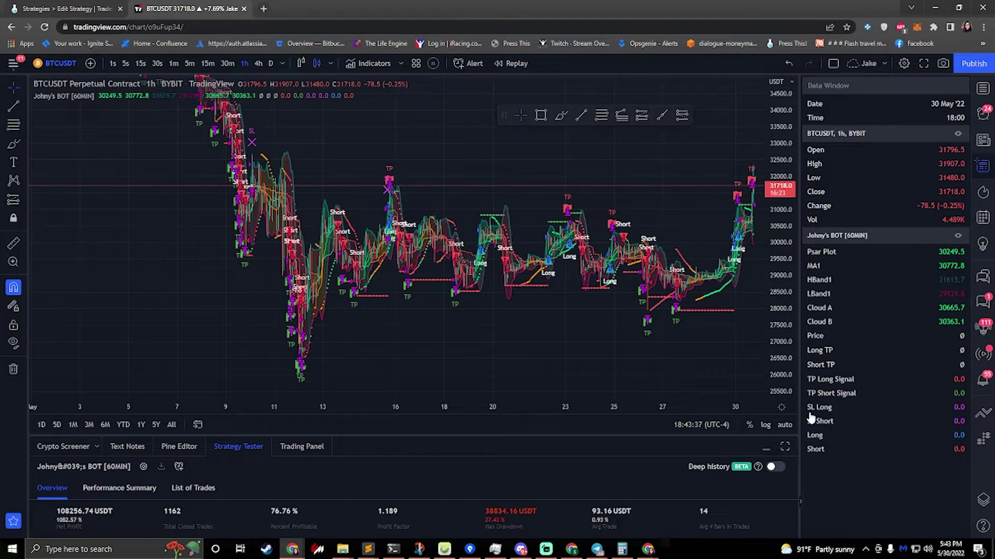
Return to TradeLab and complete the strategy setup's market choices with symbol BTCUSDT and exchange bb test.
click(46, 6)
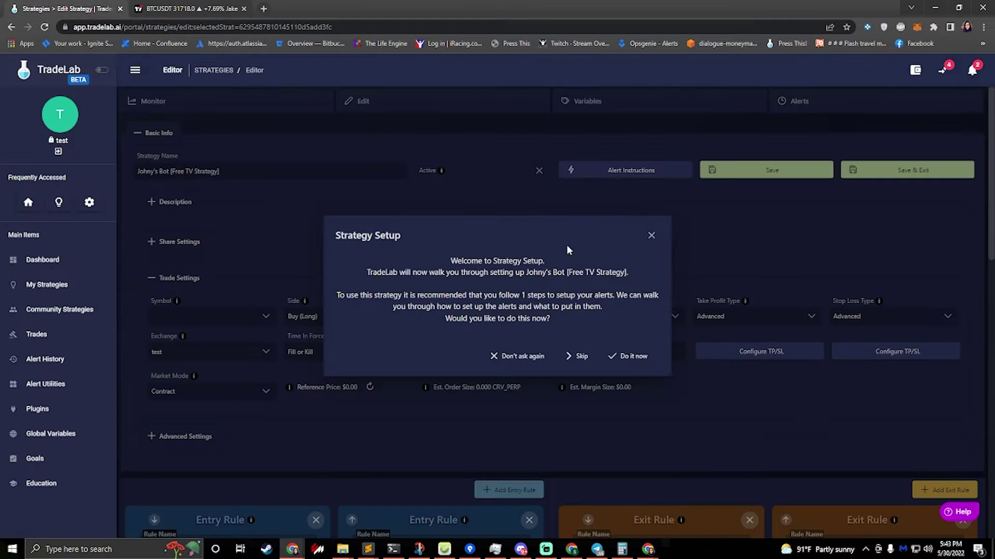
click(621, 358)
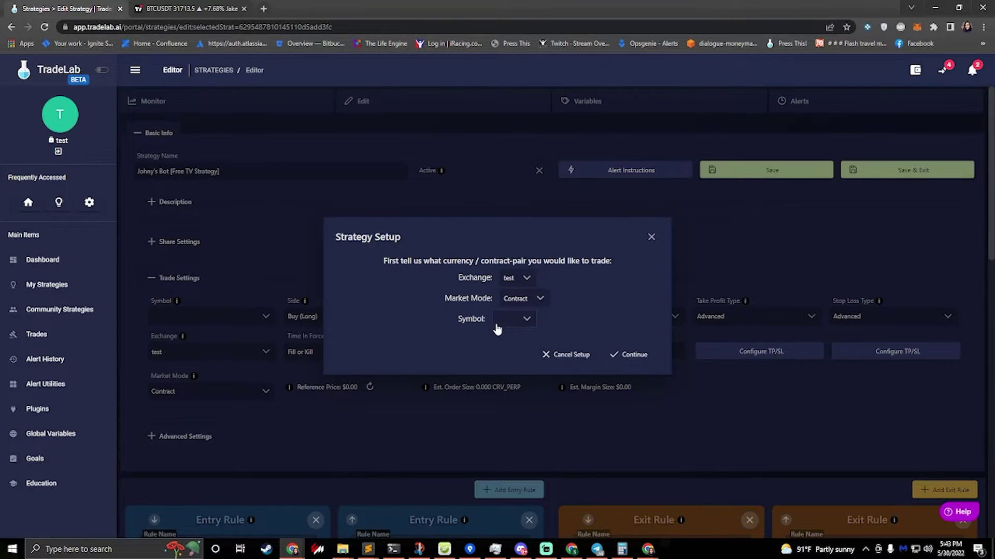
click(515, 319)
text(btc)
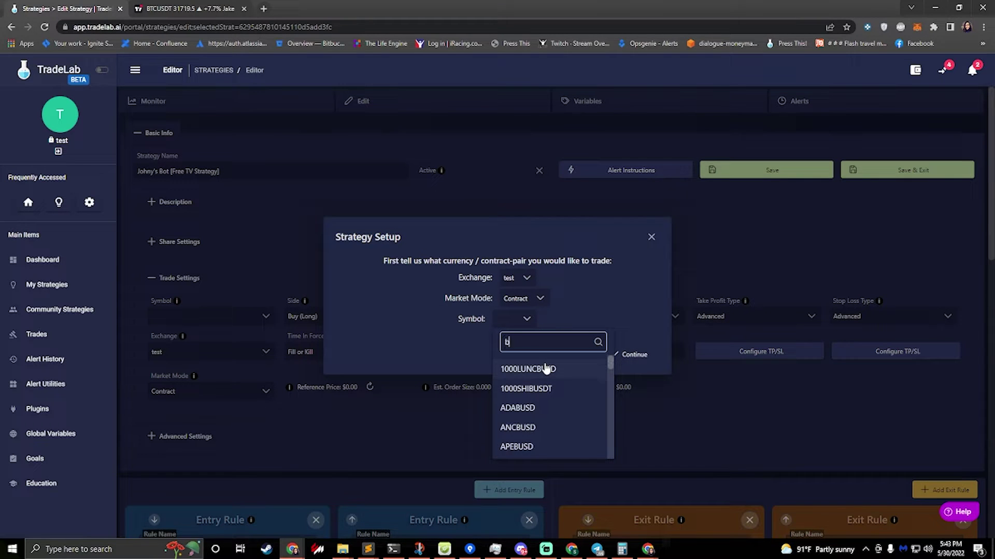
click(534, 428)
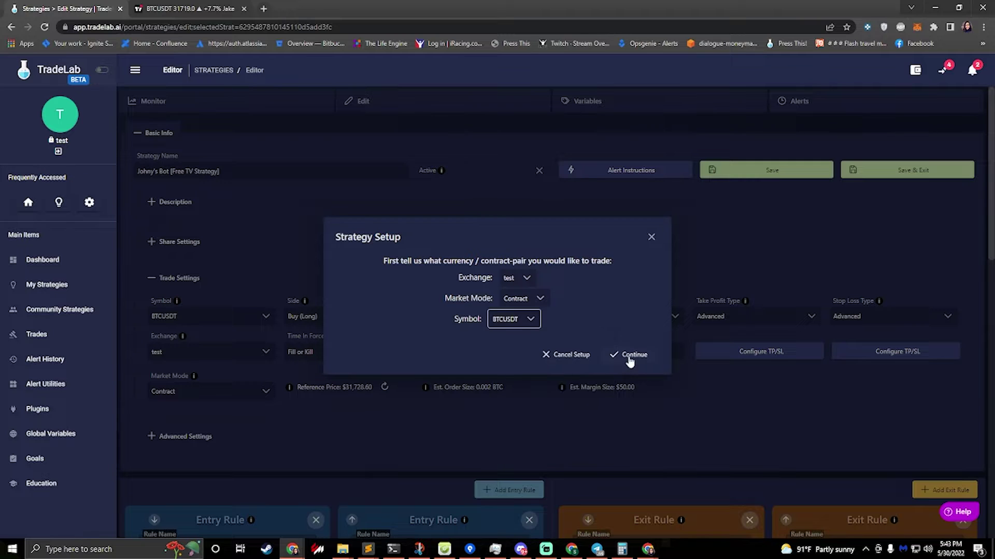
click(520, 280)
click(524, 378)
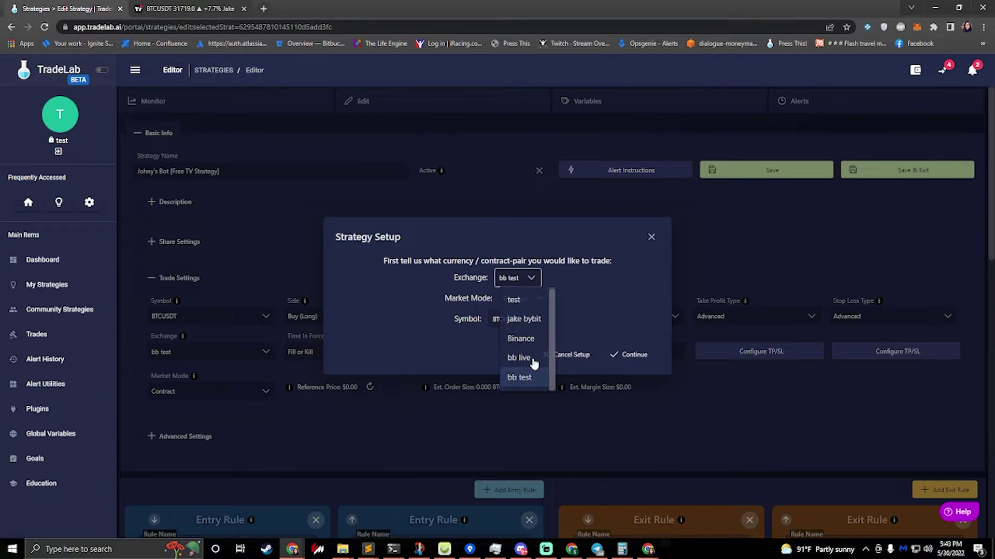
click(631, 355)
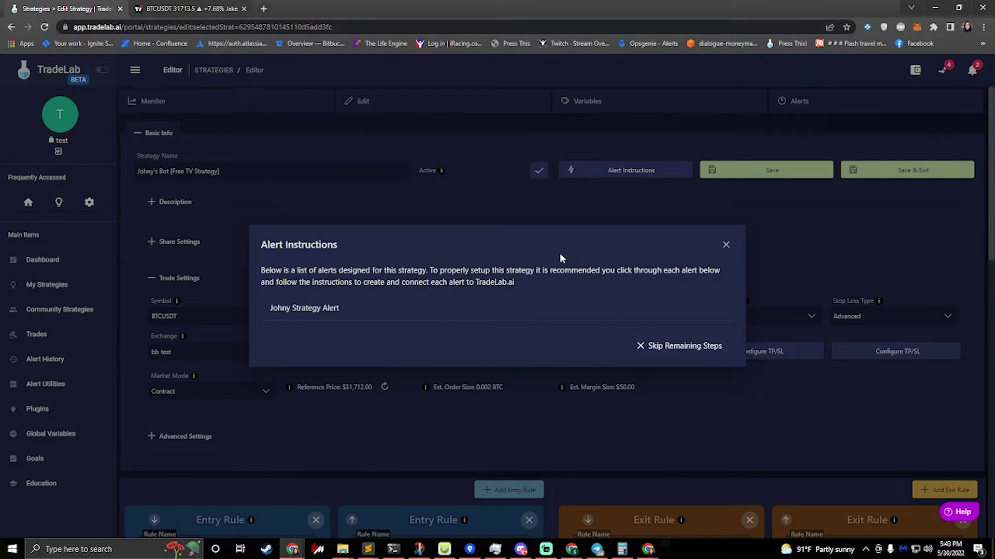
Review the Johny Strategy Alert instructions and finish the guided strategy setup.
click(341, 309)
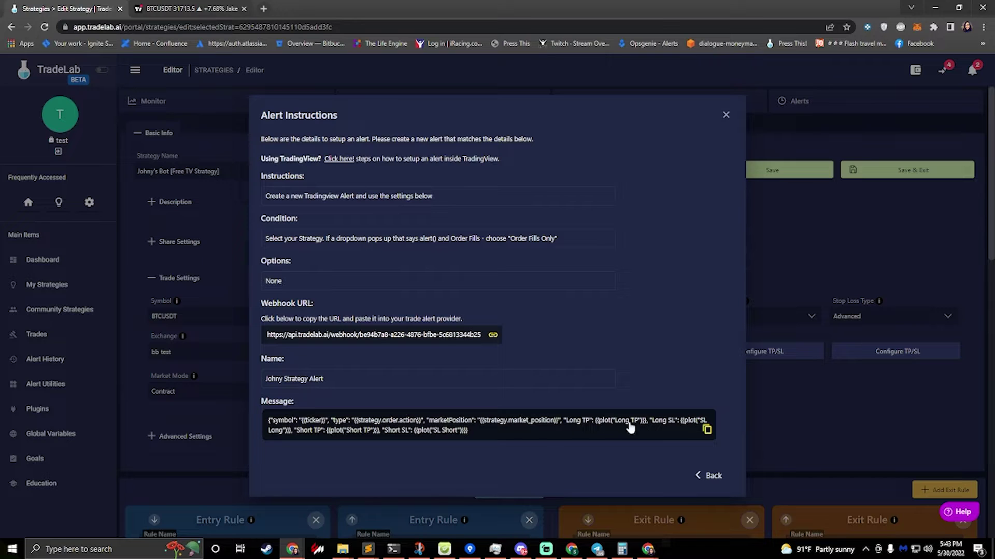
click(710, 476)
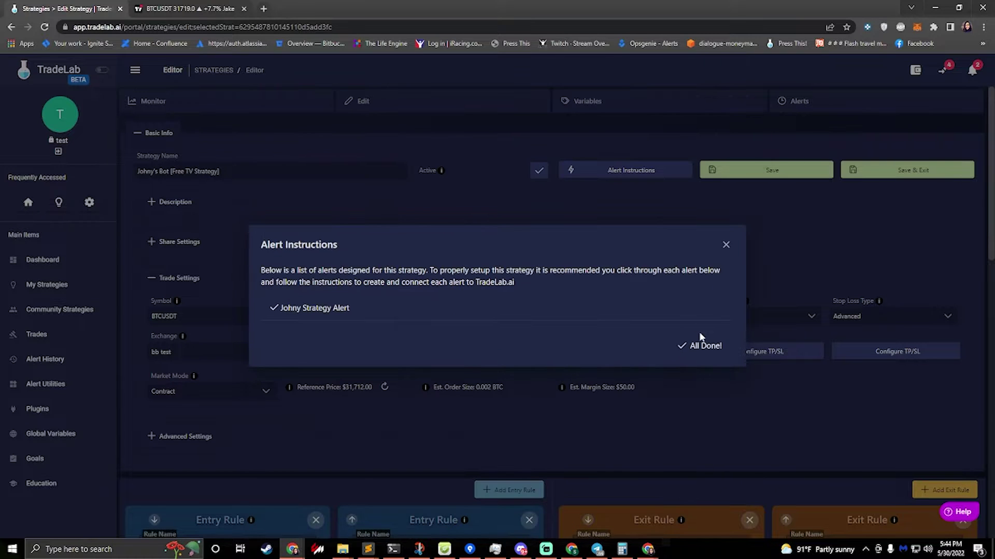
click(702, 346)
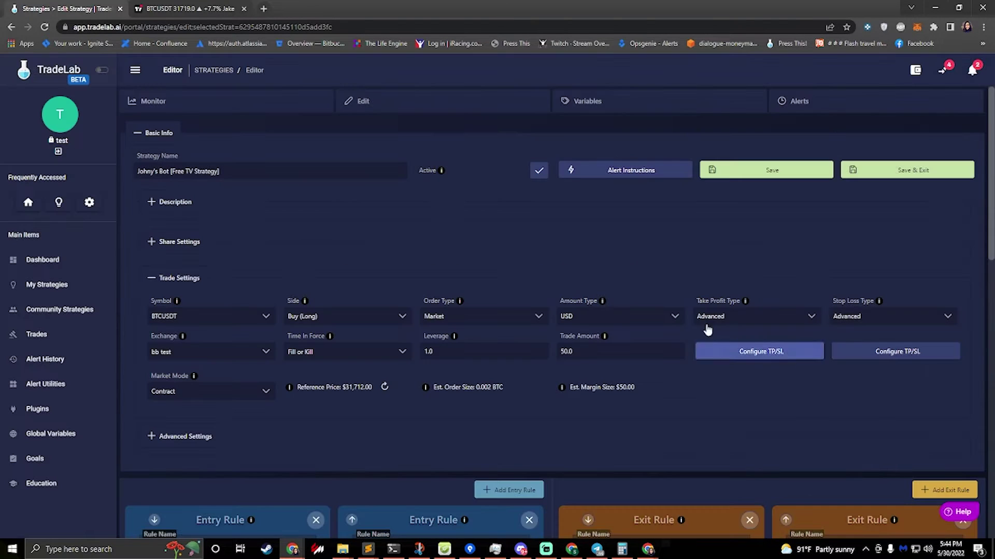
Open the strategy's Johny Strategy Alert in the Alert Builder and examine its take-profit and stop-loss message fields.
click(812, 109)
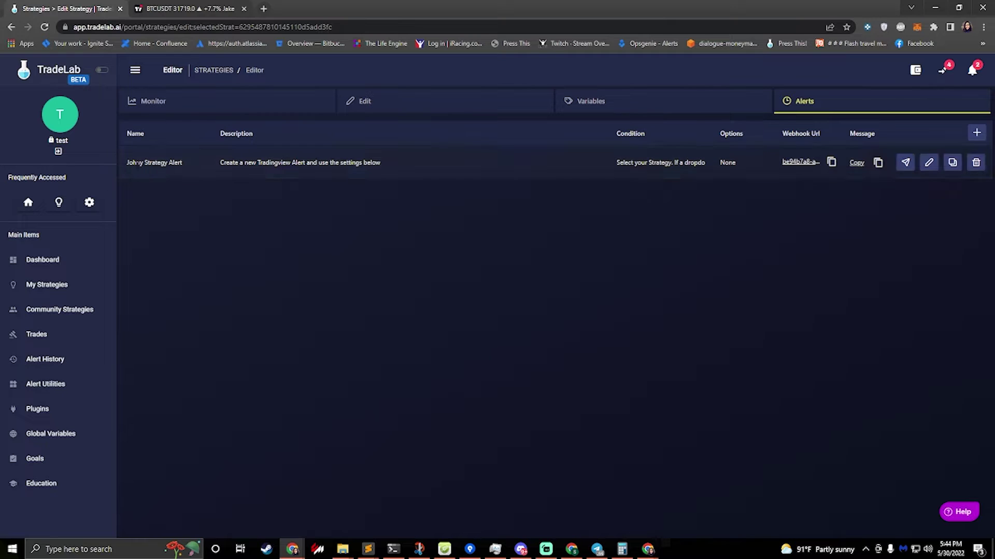
click(929, 162)
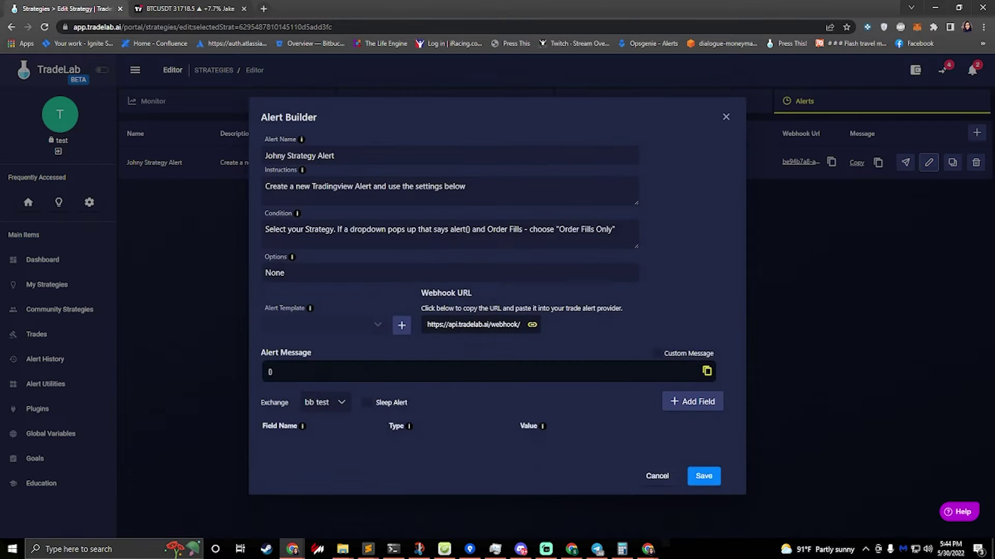
scroll(415, 282, down, 4)
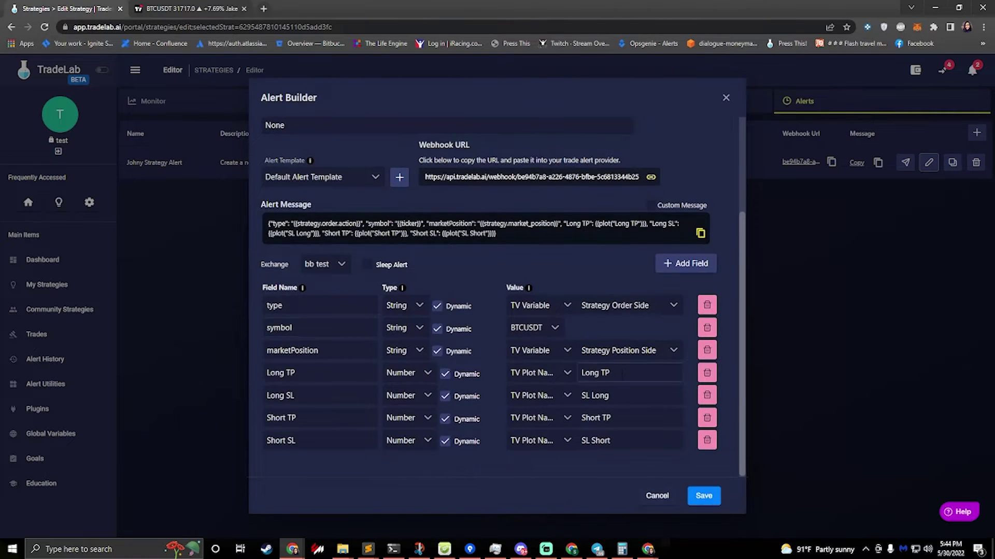
drag(311, 395, 224, 394)
click(291, 417)
click(290, 372)
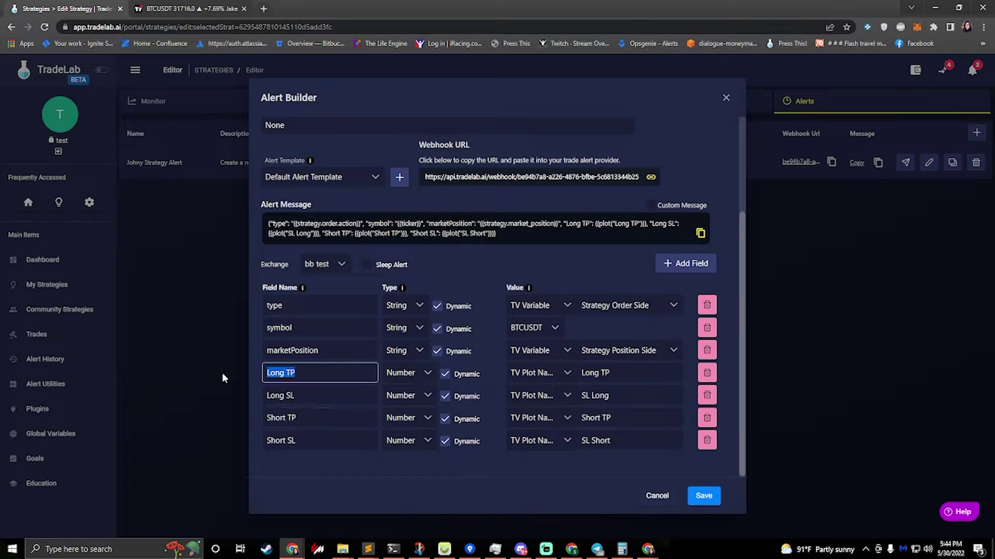
click(292, 396)
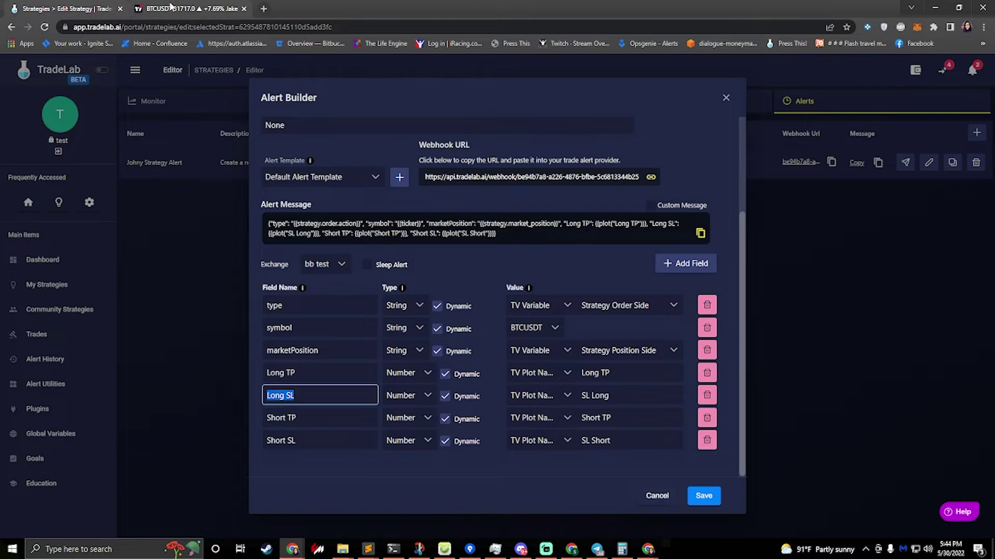
Compare the alert's TV Plot Name values, such as Long TP, with the plot names in TradingView's Data Window.
click(195, 9)
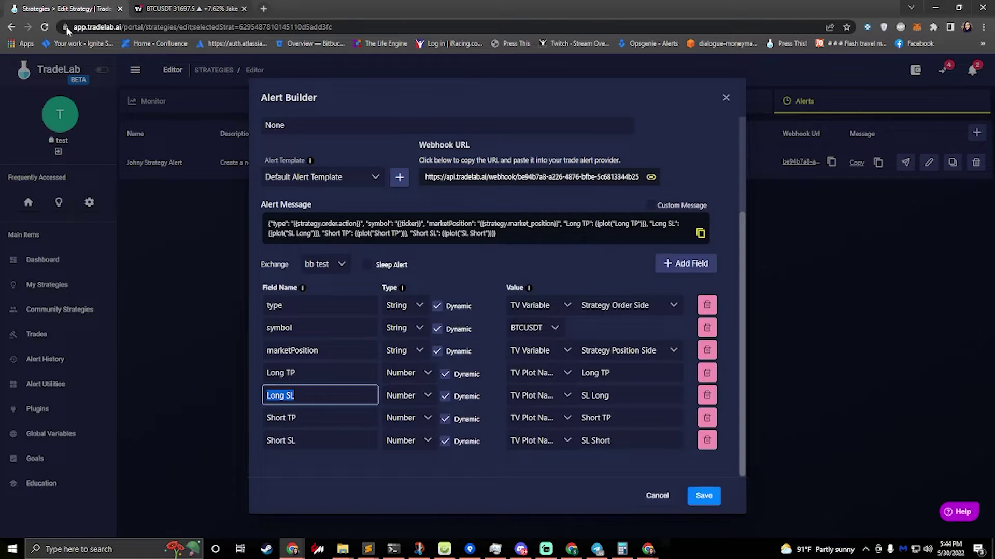
click(68, 8)
click(311, 373)
click(539, 375)
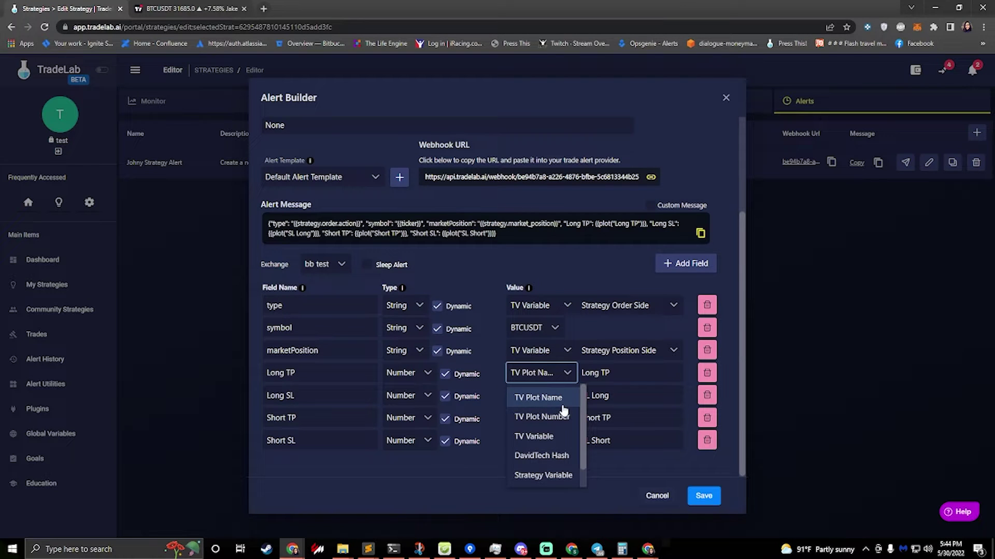
click(188, 8)
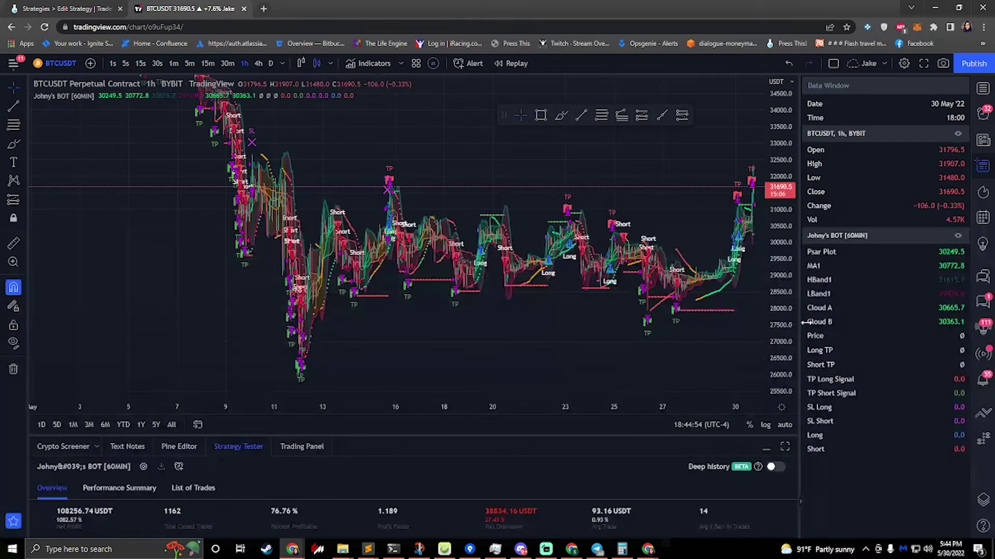
click(67, 9)
click(595, 373)
drag(575, 374, 674, 388)
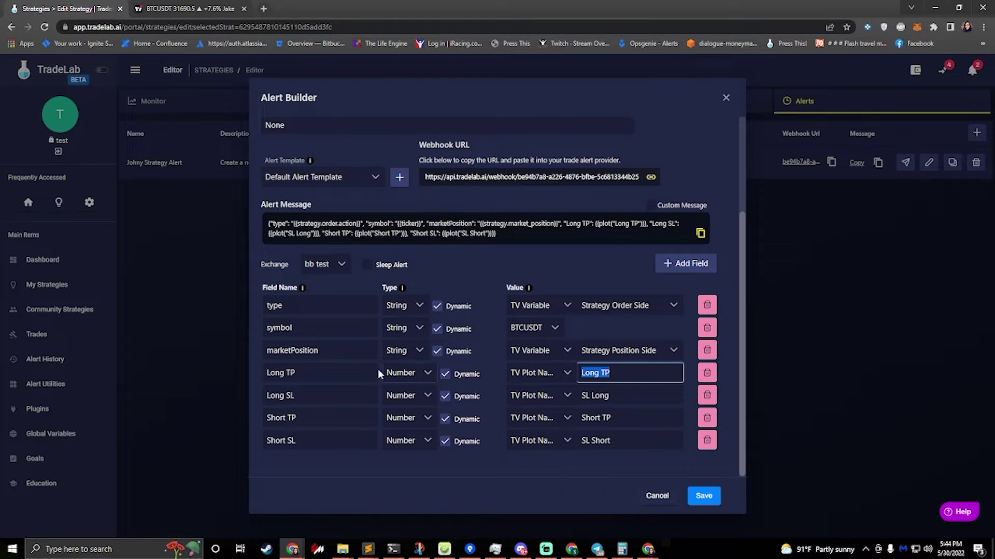
Copy the alert message and paste it into a new TradingView BTCUSDT alert with Johny's BOT [60MIN] as its condition.
click(369, 230)
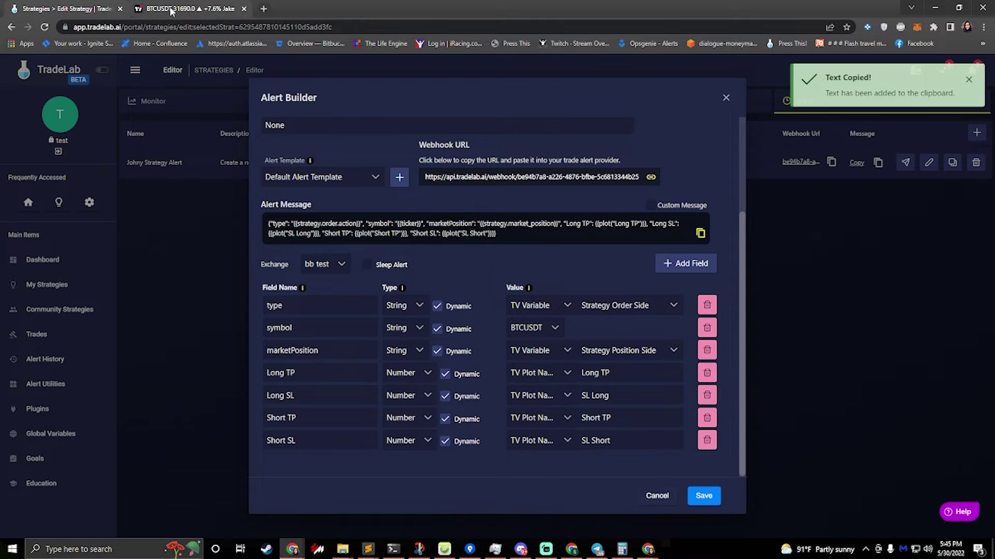
click(187, 9)
click(987, 105)
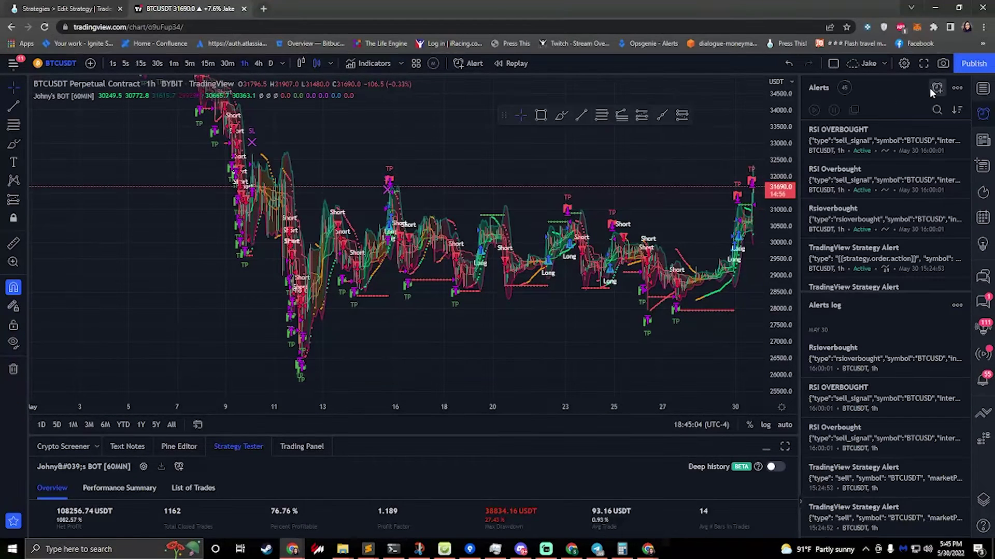
click(936, 87)
click(482, 121)
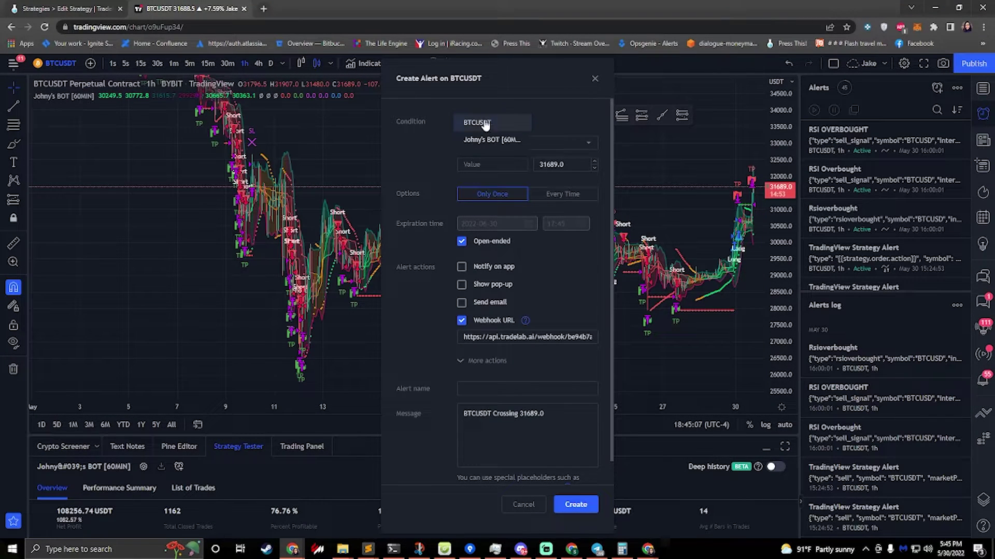
click(497, 137)
click(523, 357)
key(ctrl+a)
key(ctrl+v)
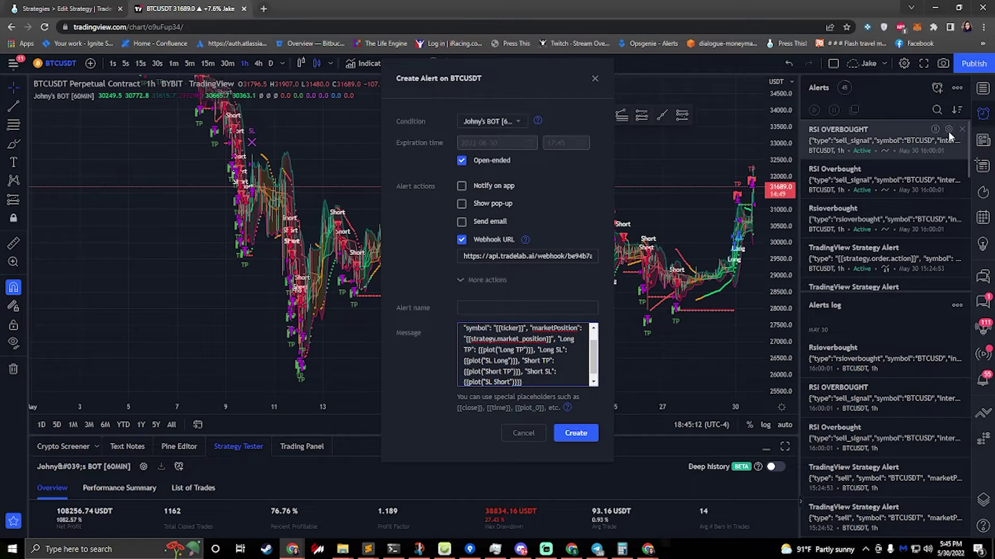
Check the plot names in TradingView's Data Window, return to TradeLab and save the Johny Strategy Alert.
click(983, 166)
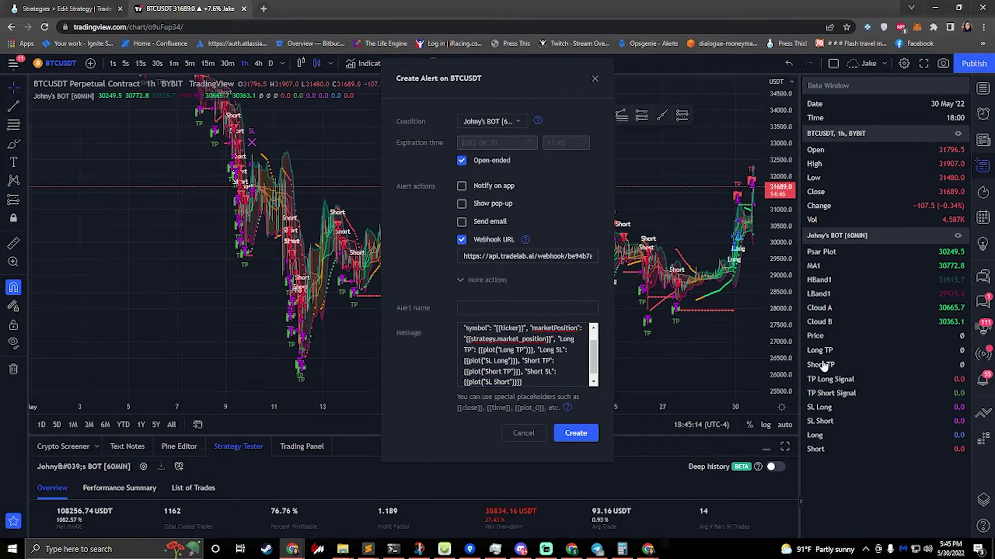
click(67, 8)
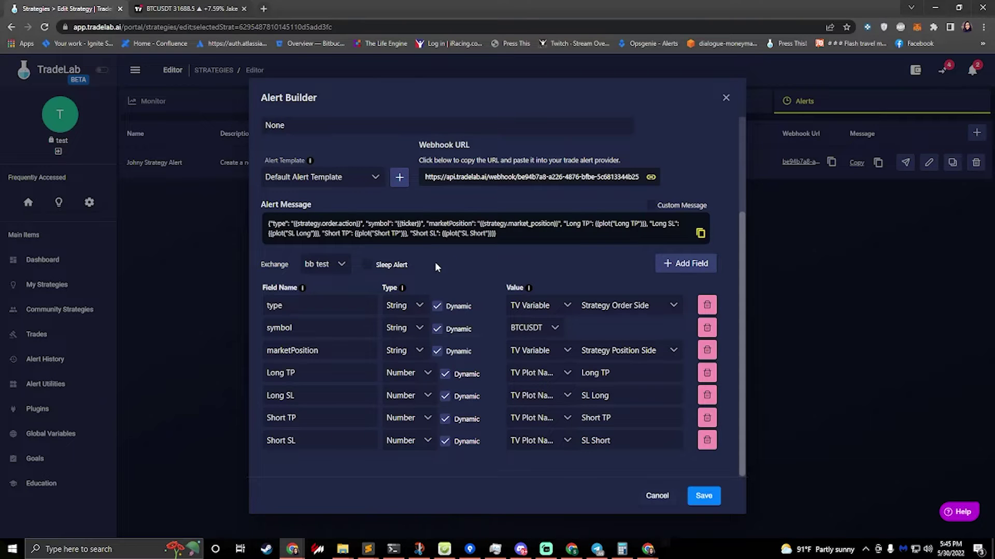
click(704, 495)
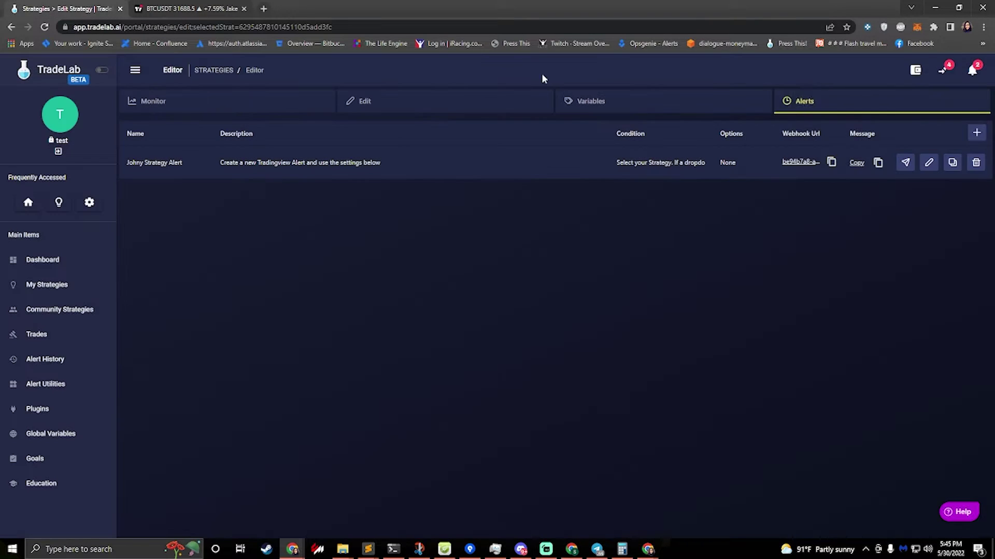
Check the strategy's TP/SL line prices against TradingView's plots and open the Long Stop Line's placement settings.
click(413, 105)
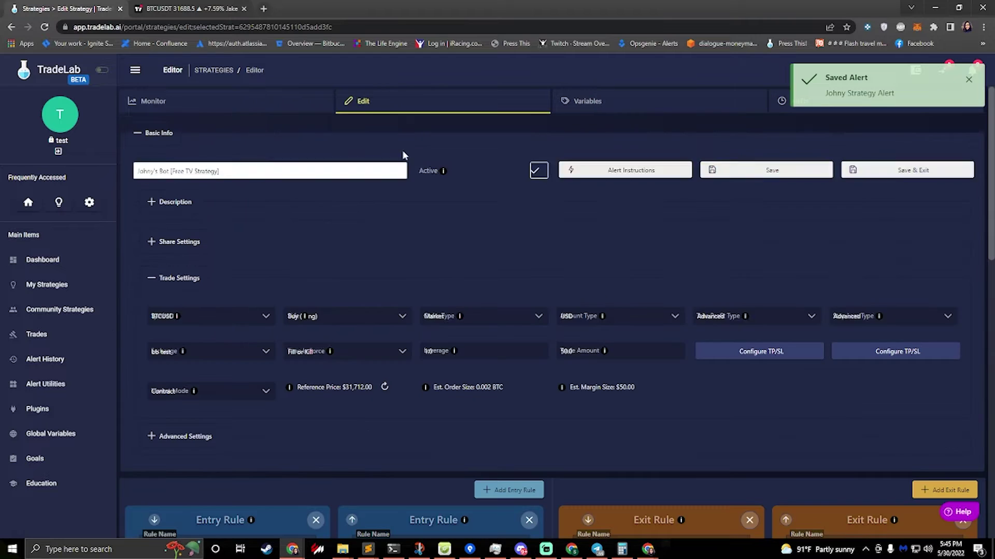
click(742, 356)
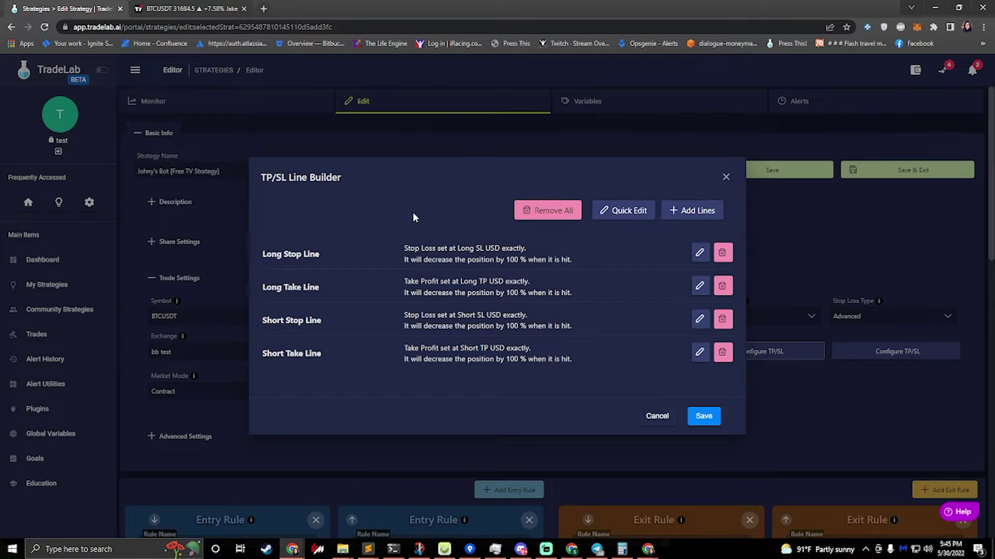
click(188, 8)
click(67, 8)
drag(458, 248, 469, 249)
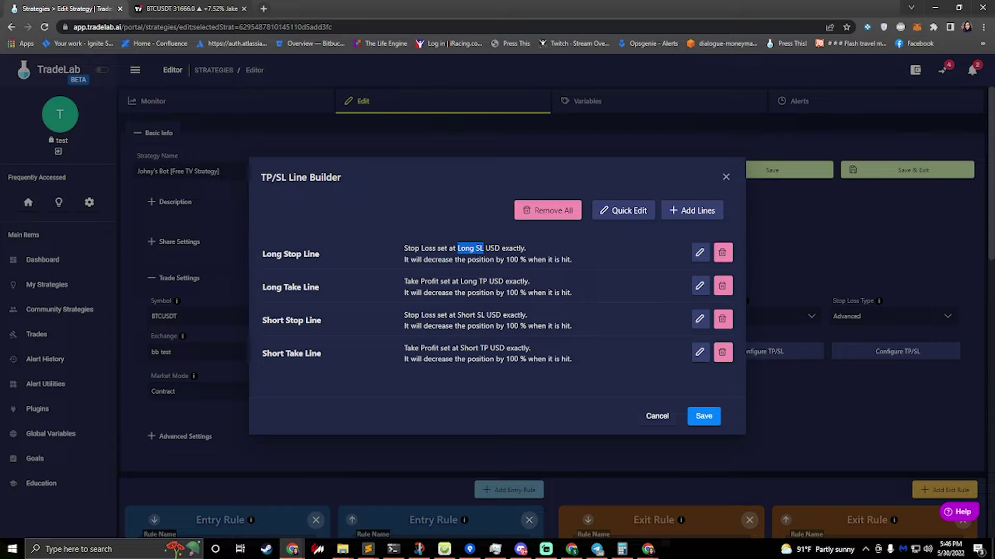
click(699, 252)
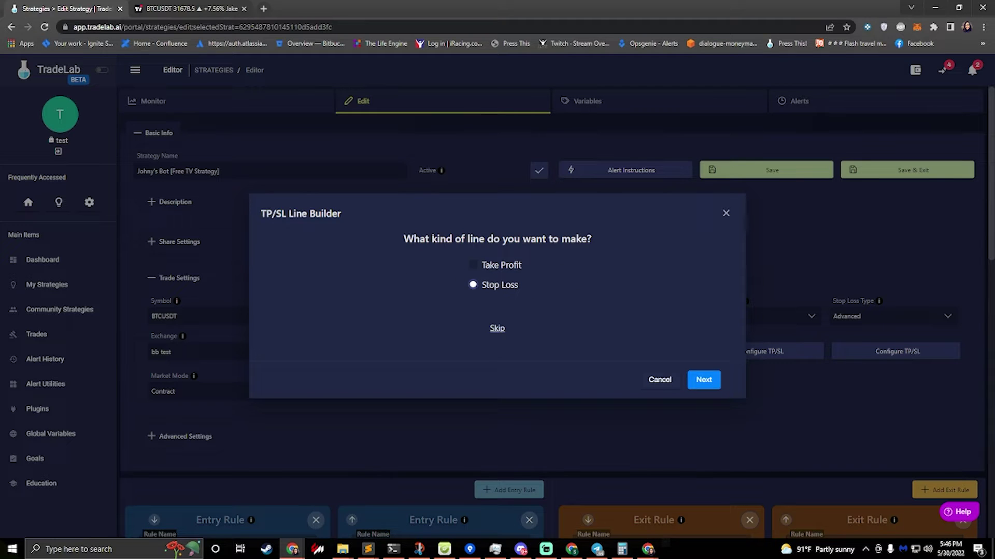
click(705, 380)
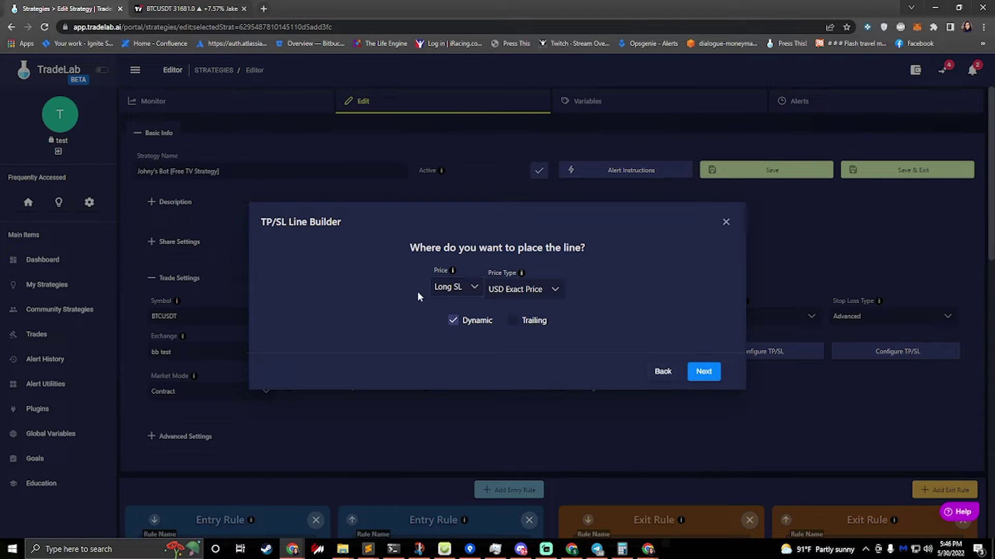
Try a fixed price of 124.0 with the Percentage type on the stop line, and return it to dynamic Long SL at USD Exact Price.
click(461, 325)
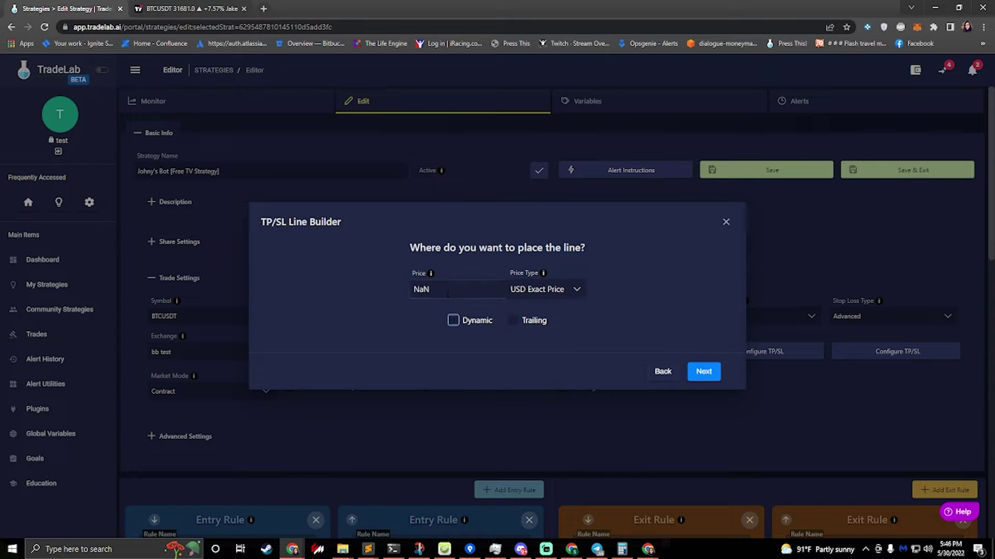
text(1000)
key(BackSpace)
key(BackSpace)
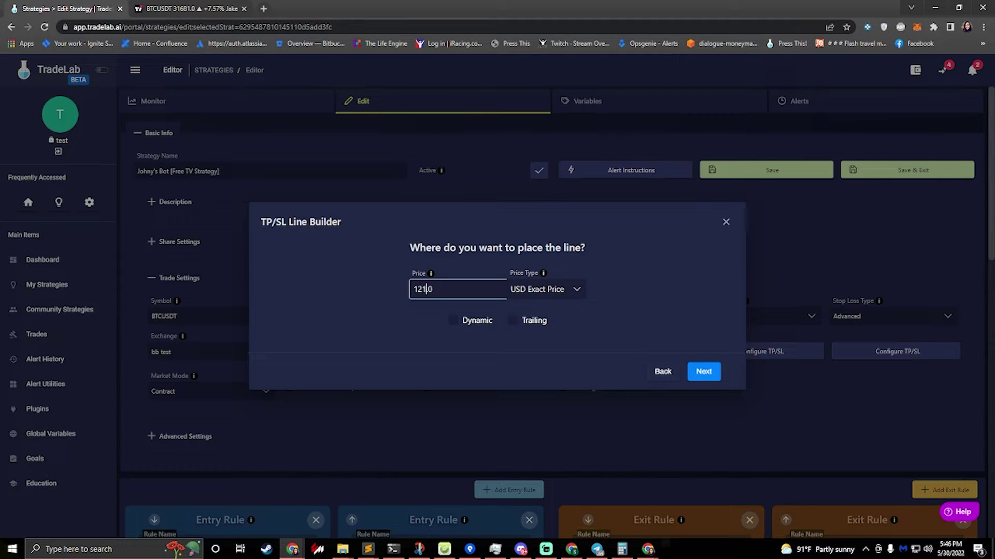
text(24.)
click(535, 298)
click(533, 315)
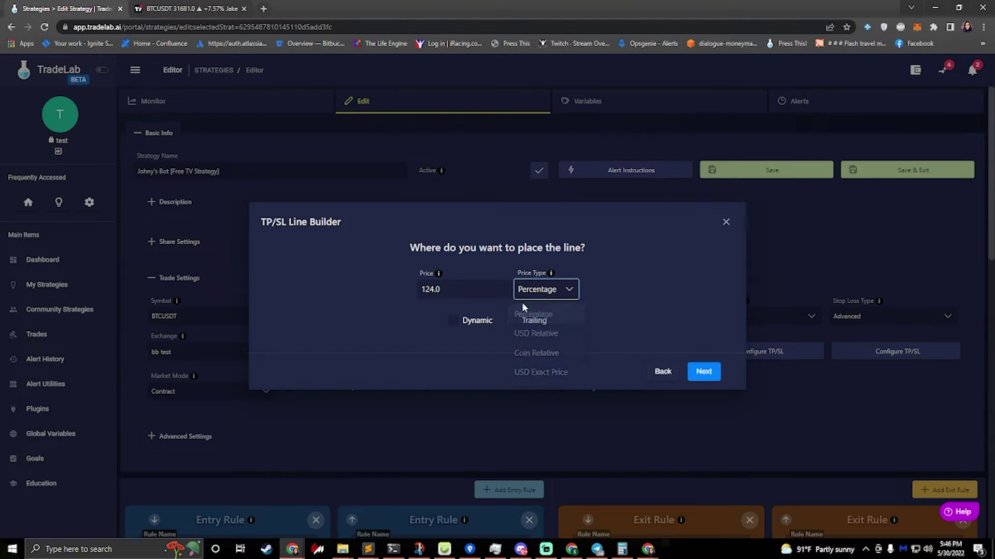
click(549, 292)
click(554, 371)
click(454, 321)
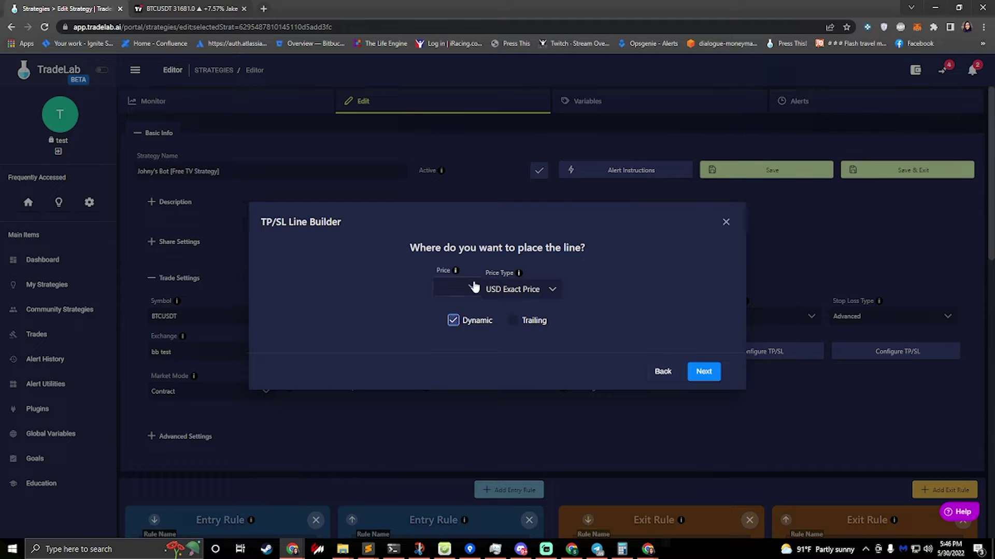
click(471, 286)
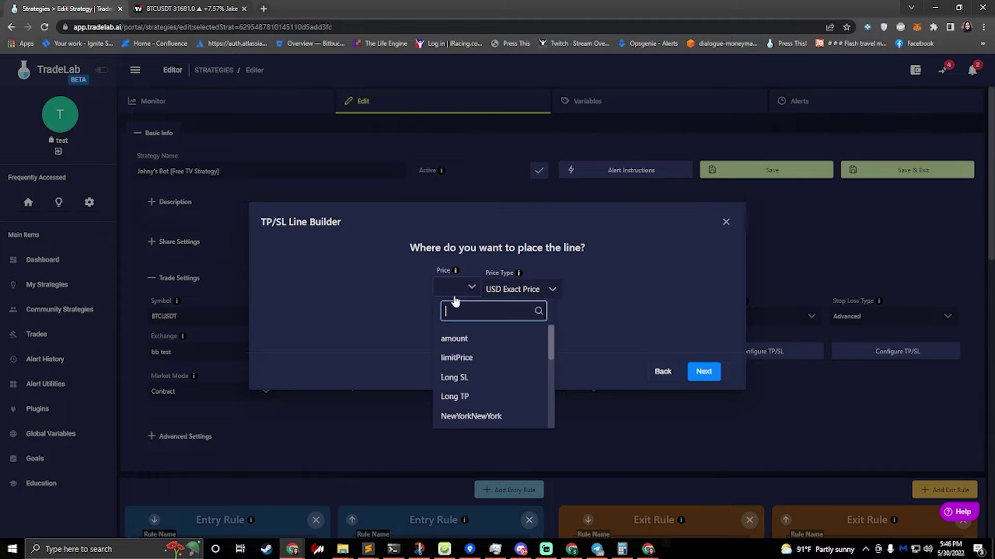
click(477, 380)
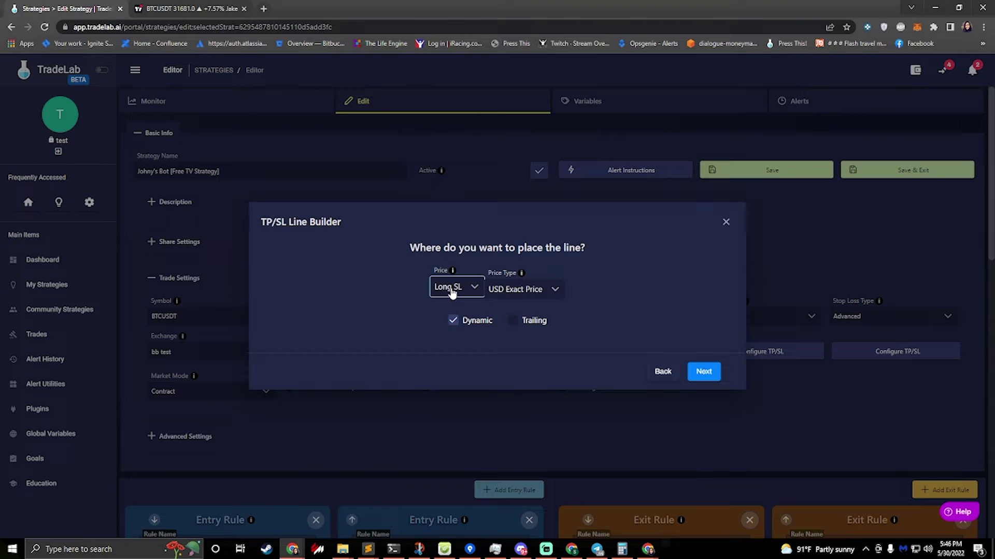
Make the Long SL stop line trailing, taking 100% of the position with a Limit order, and finish it as Stop Line.
click(514, 324)
click(708, 374)
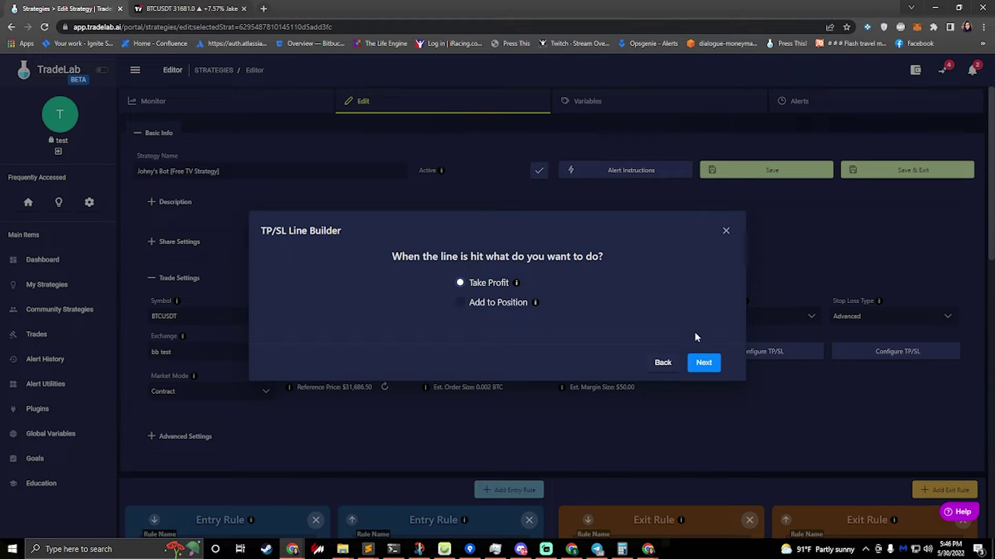
click(704, 366)
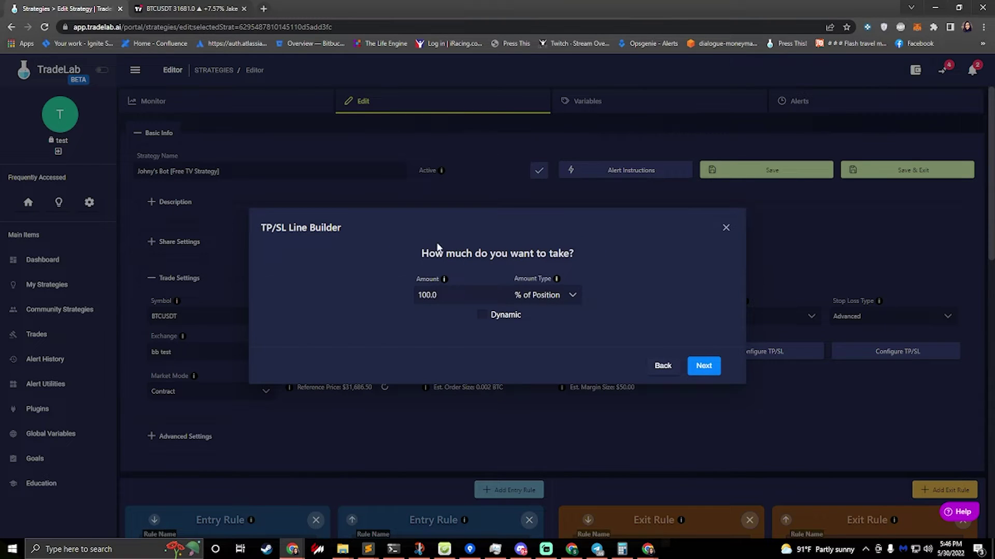
click(705, 367)
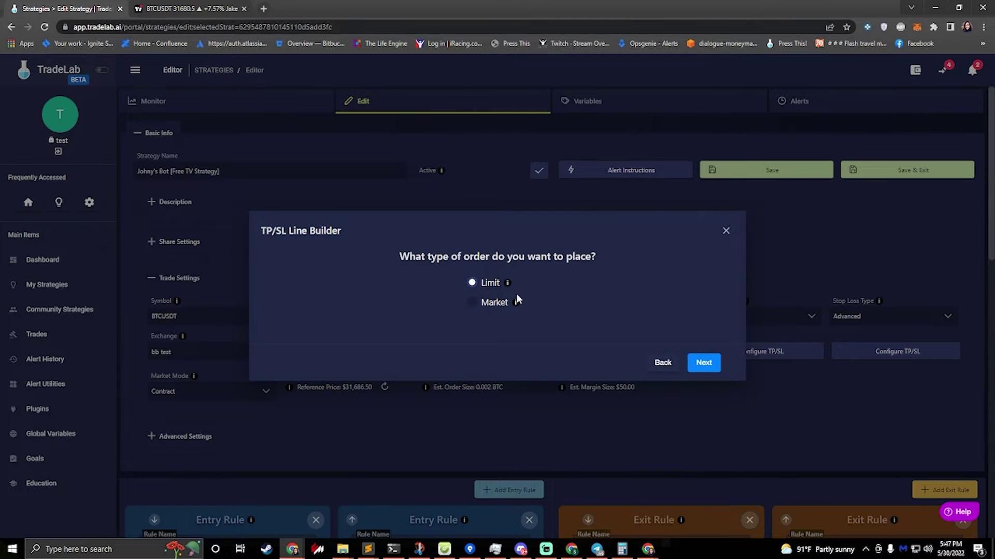
click(703, 365)
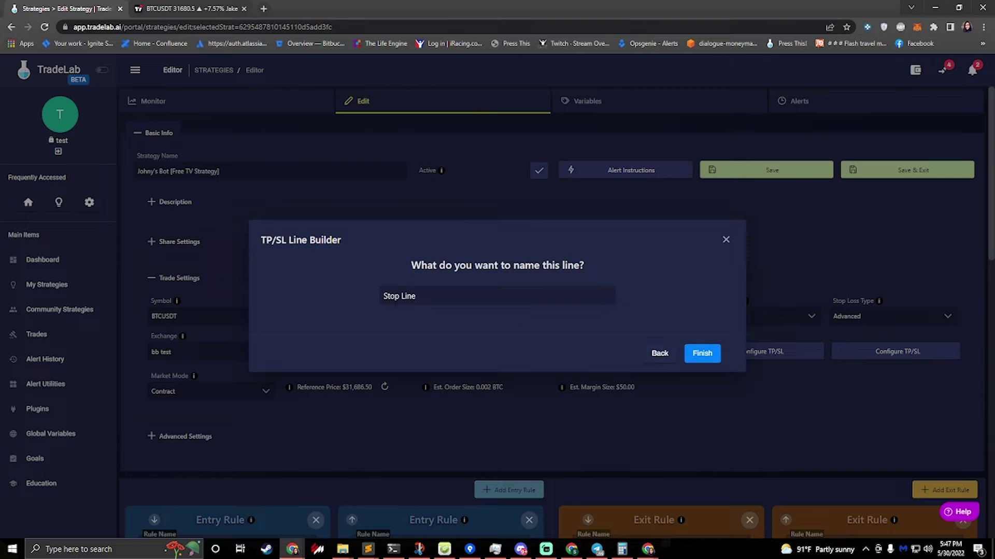
click(702, 355)
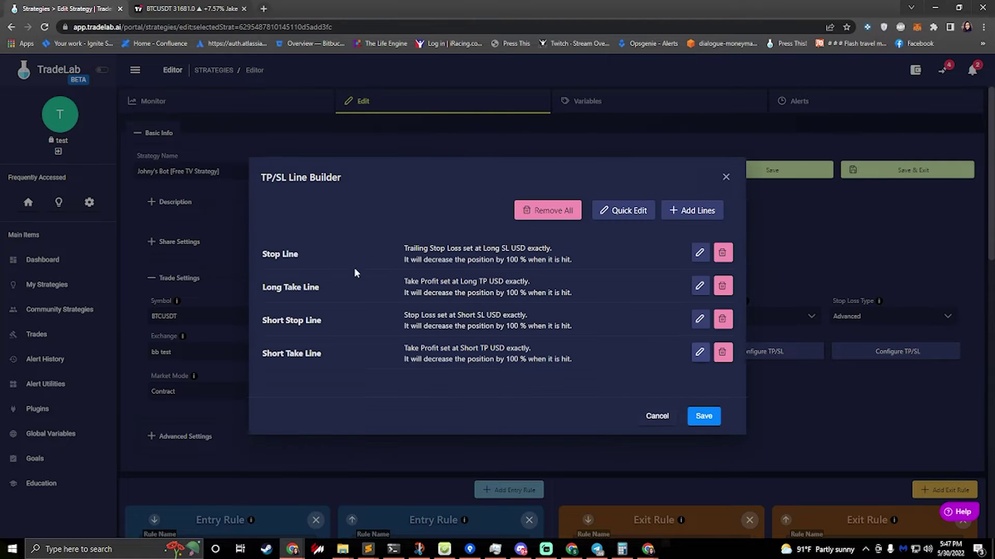
Rename the trailing stop line as Long Stop Line in the quick edit view and return to the simple view.
click(627, 210)
click(266, 179)
text(Long)
click(363, 151)
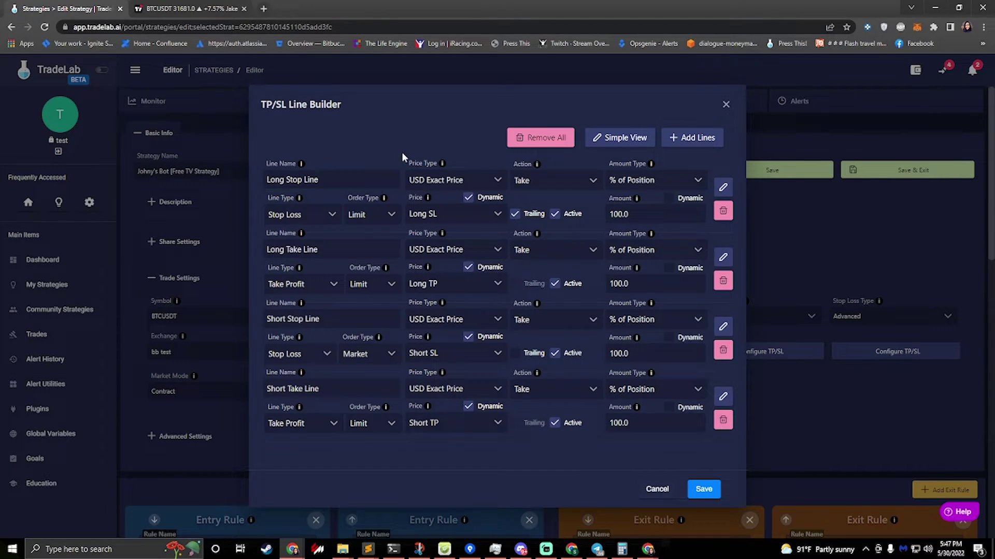
click(622, 138)
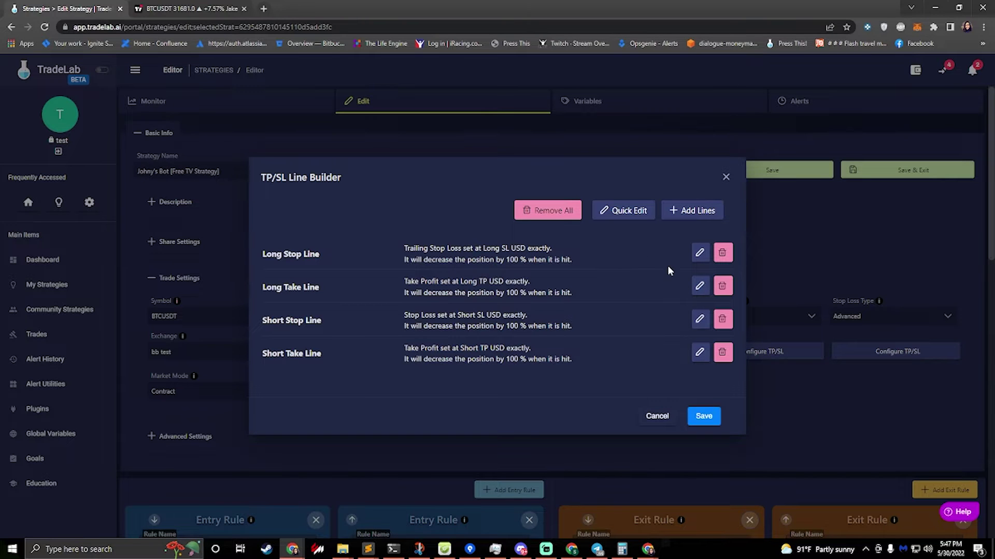
Turn on trailing for the Short Stop Line to match the Long Stop Line, and return to the simple view.
click(617, 215)
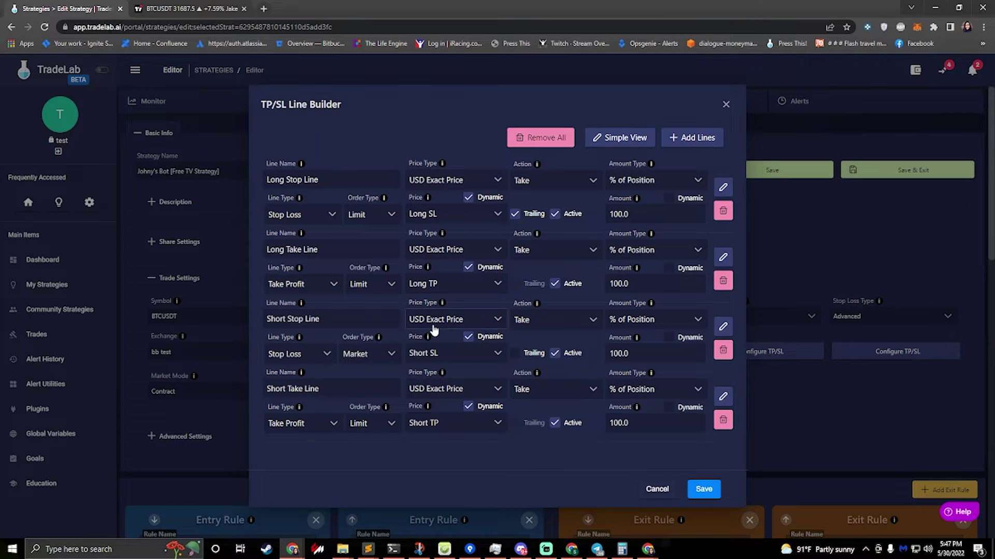
click(468, 337)
triple_click(339, 179)
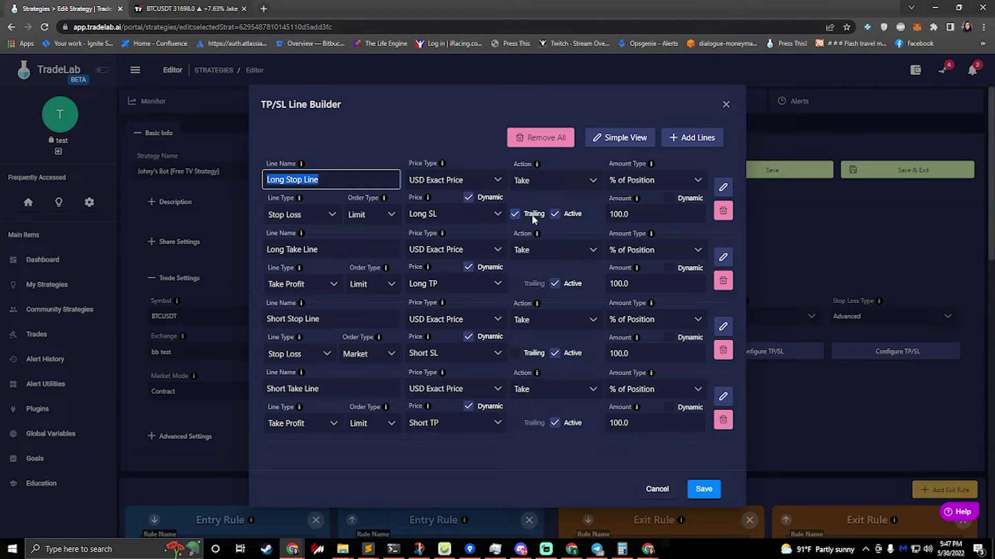
triple_click(312, 319)
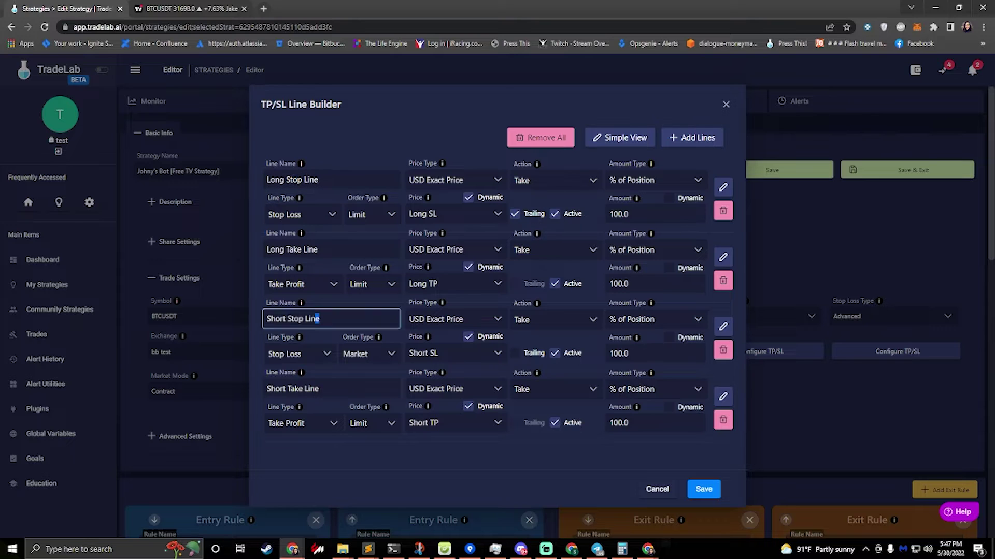
click(514, 353)
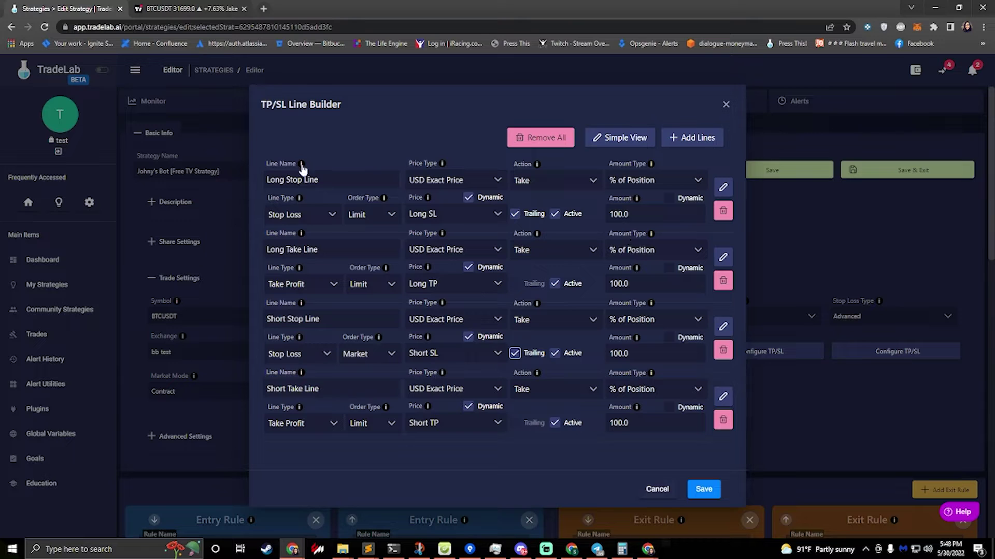
click(604, 141)
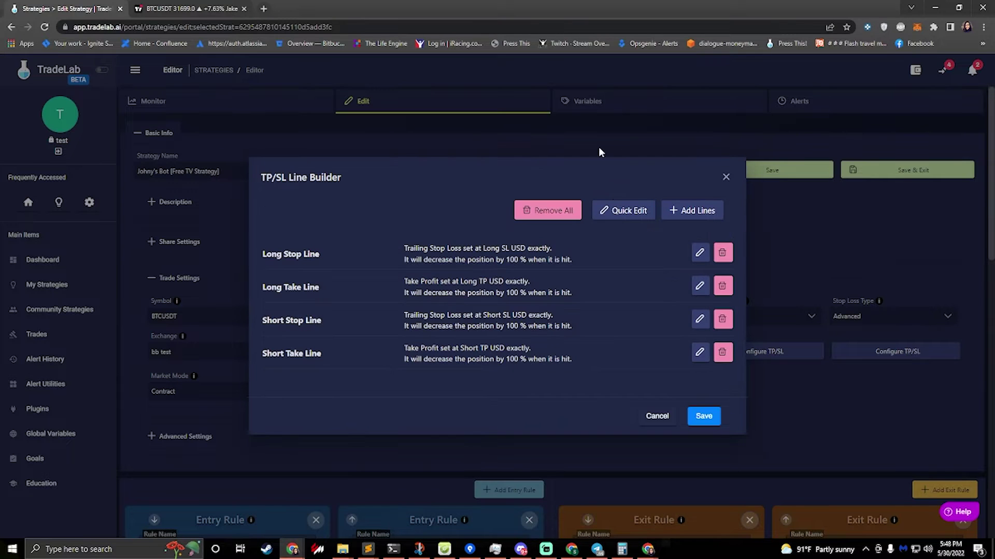
Compare the lines' price settings with the plot names in TradingView's Data Window and save the TP/SL lines in TradeLab.
click(628, 214)
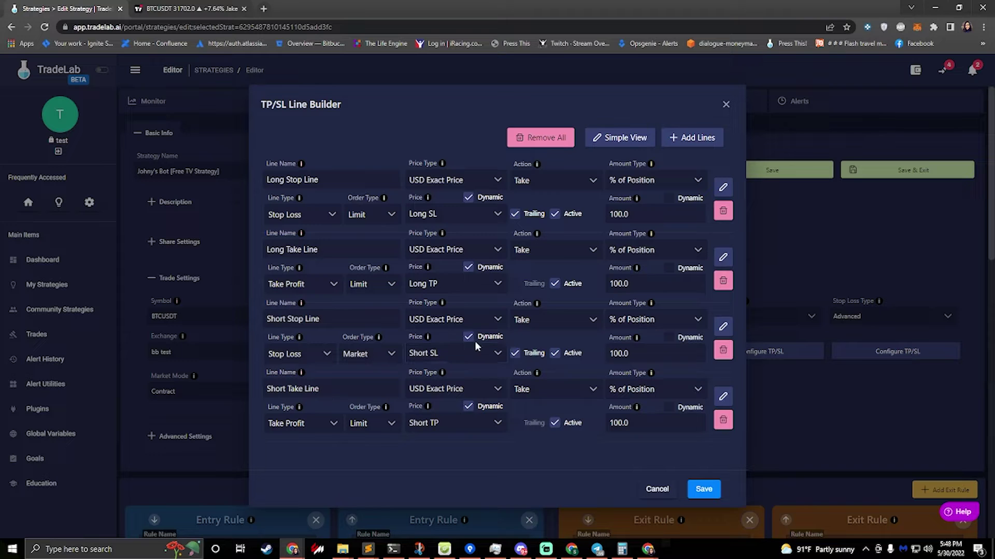
click(199, 9)
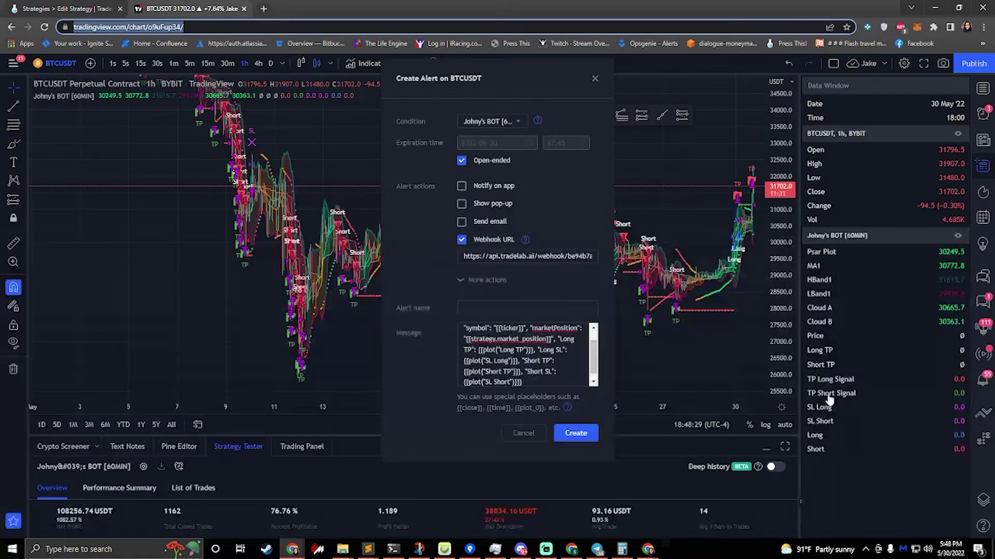
click(93, 8)
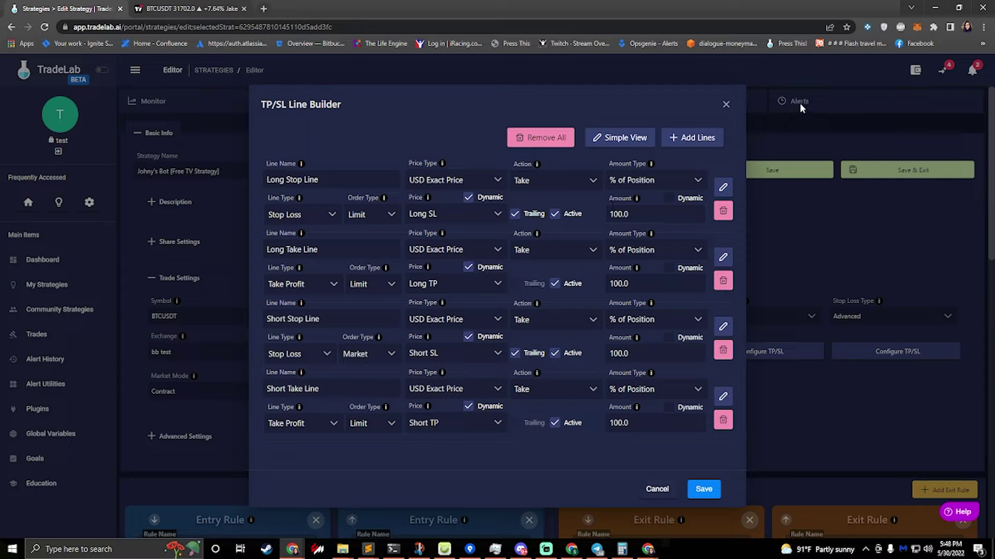
click(191, 8)
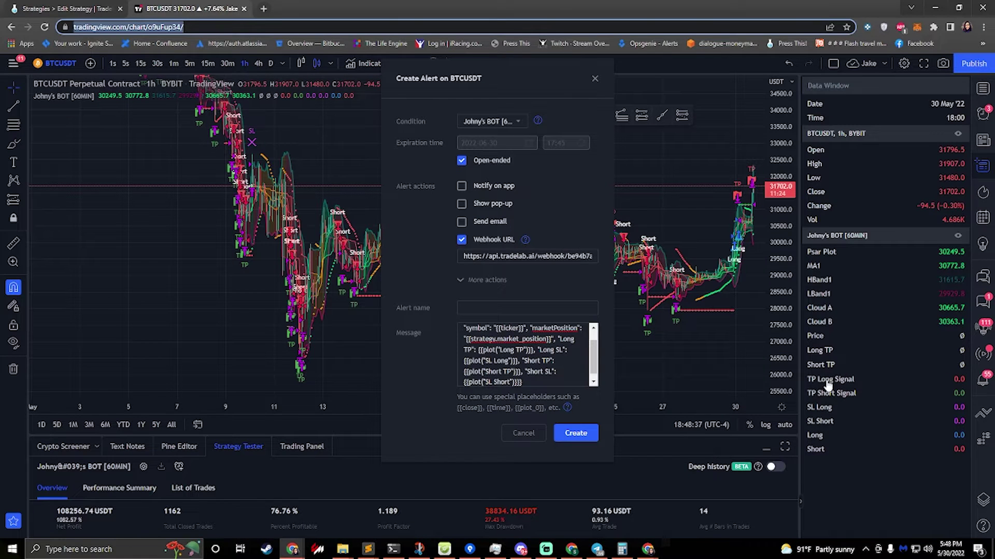
click(50, 7)
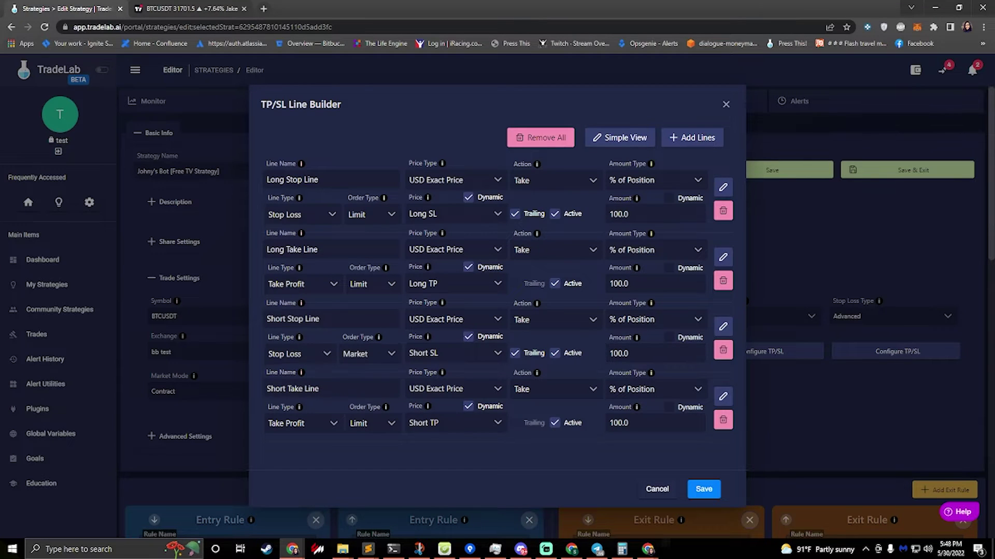
key(Tab)
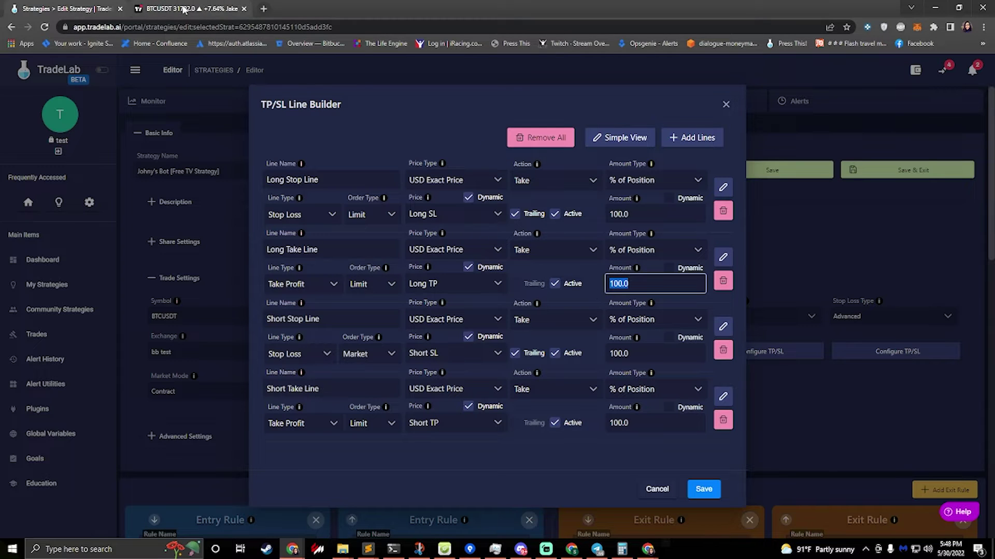
click(182, 9)
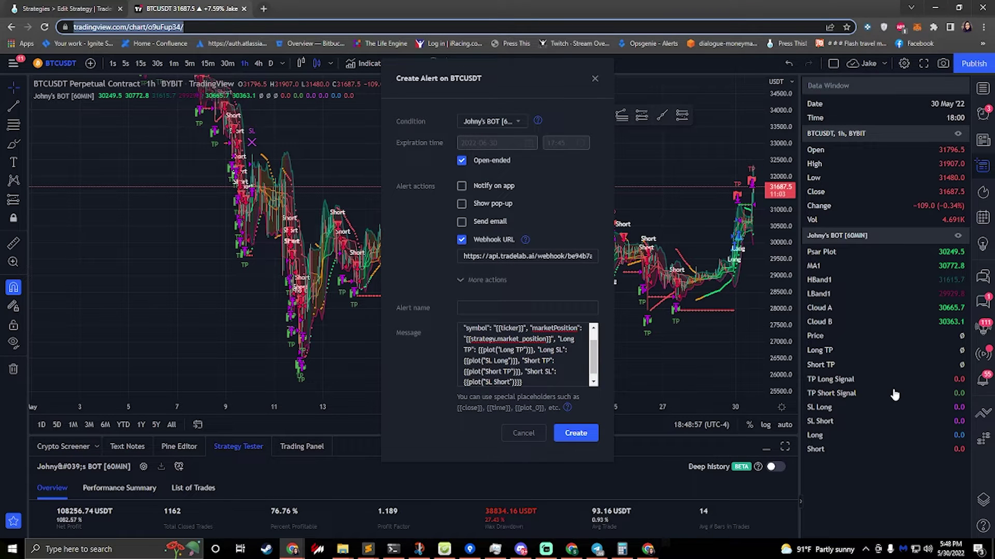
click(93, 8)
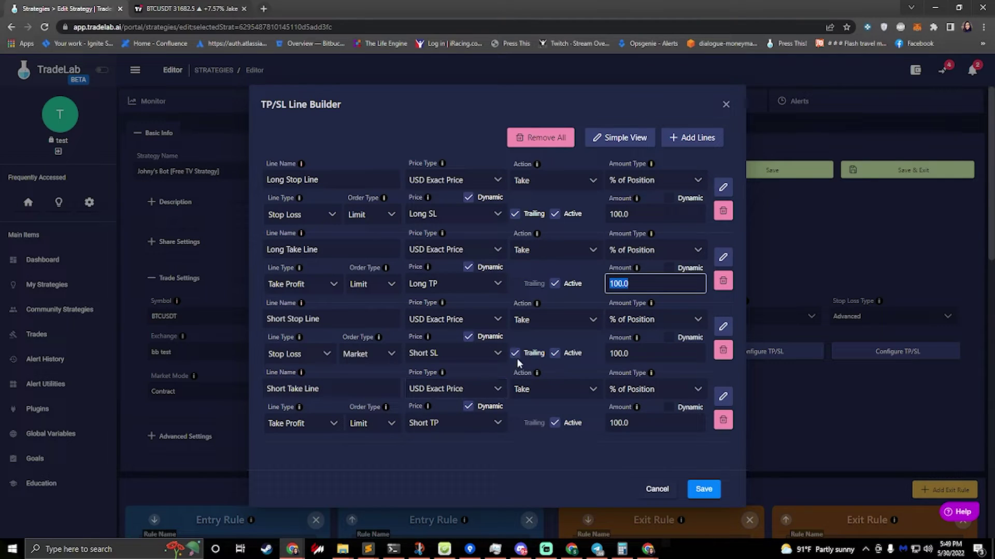
click(704, 488)
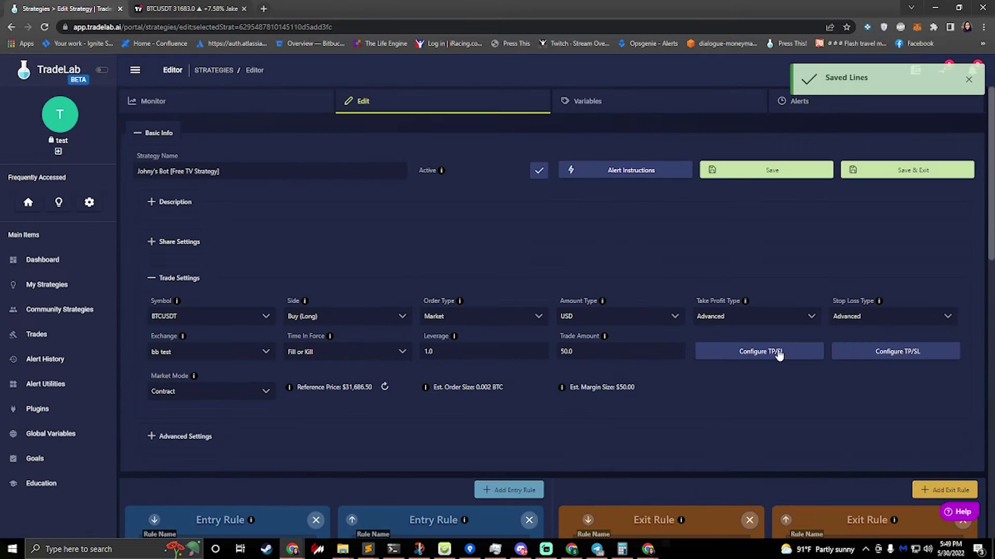
Reopen the saved TP/SL lines, look into the Long Stop Line's setup and review all four lines in the quick edit view.
click(738, 351)
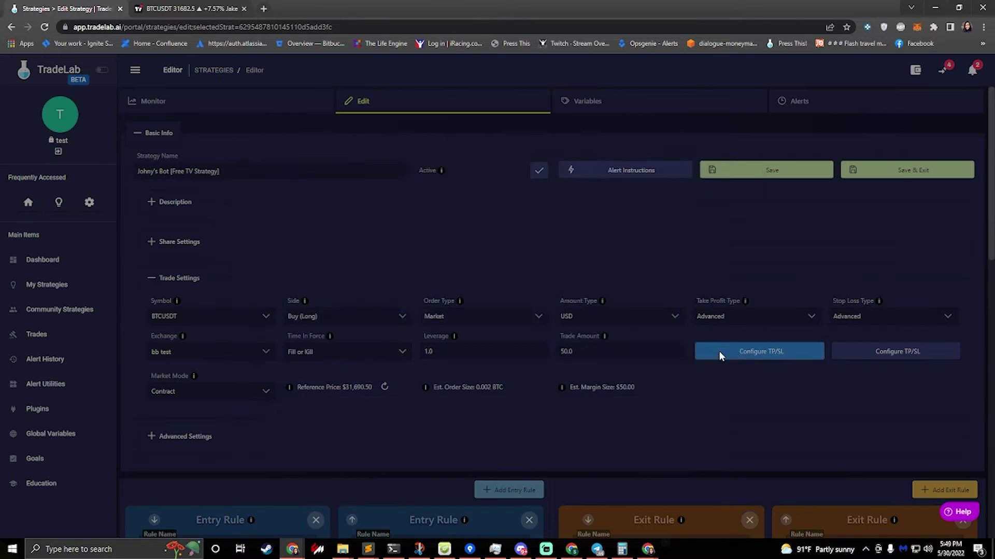
click(700, 253)
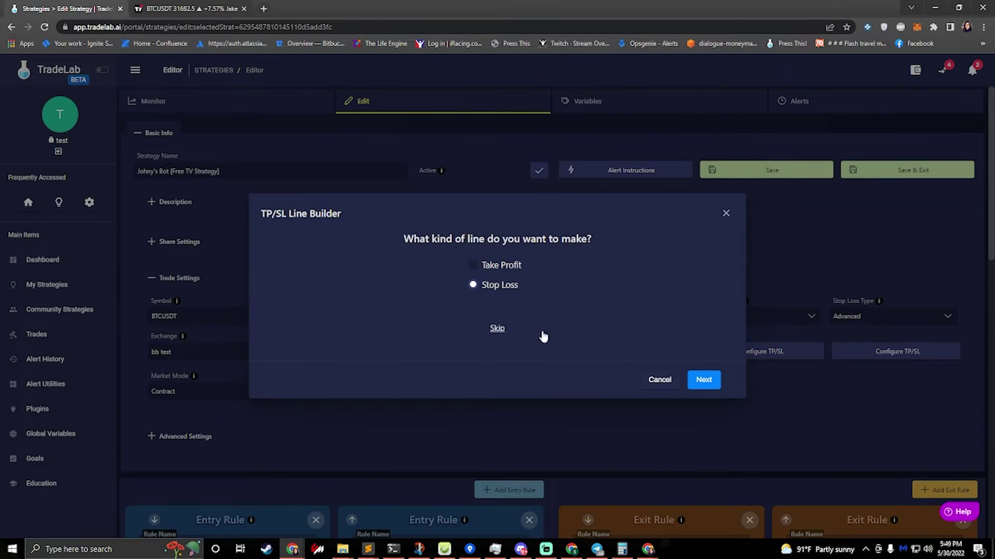
click(661, 381)
click(625, 209)
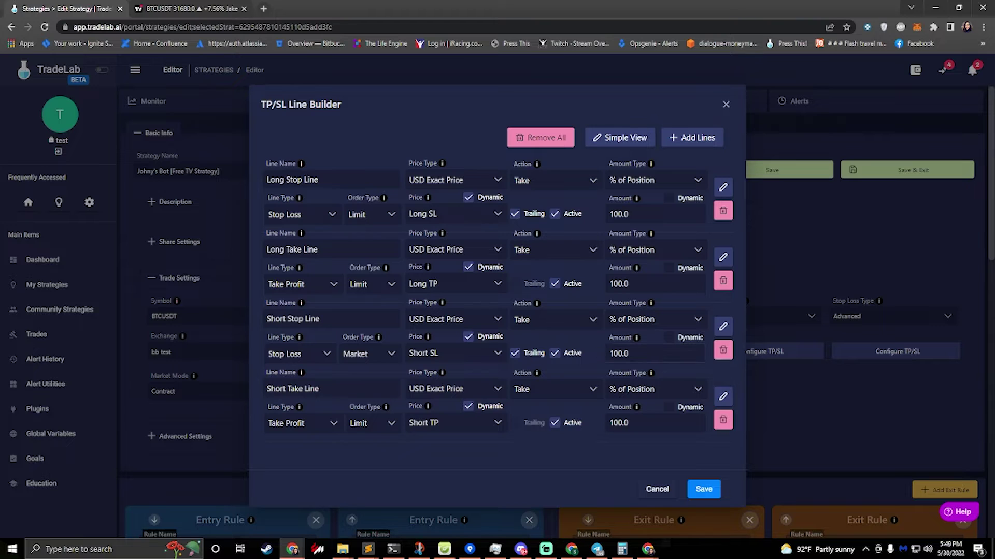
Turn off trailing for both the Long Stop Line and the Short Stop Line.
click(514, 214)
click(515, 352)
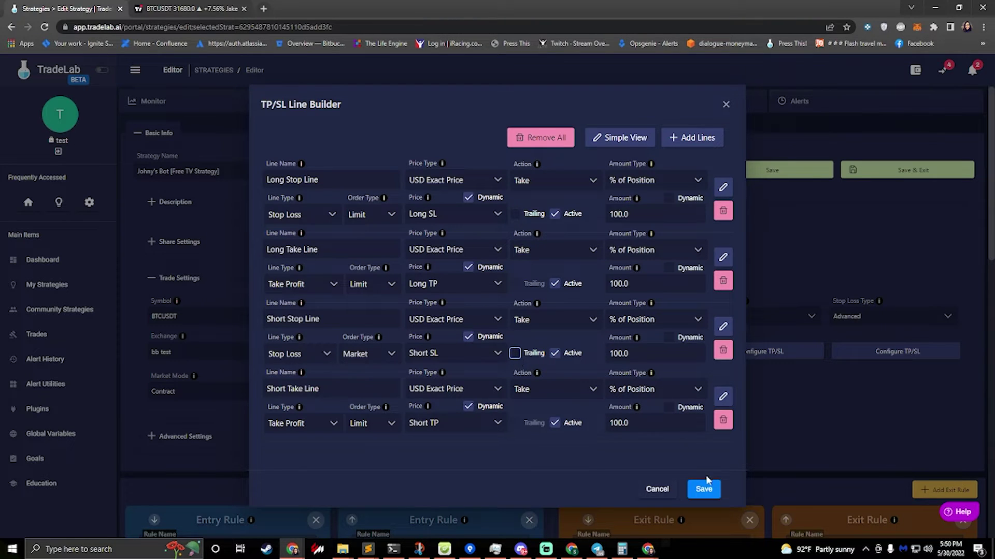
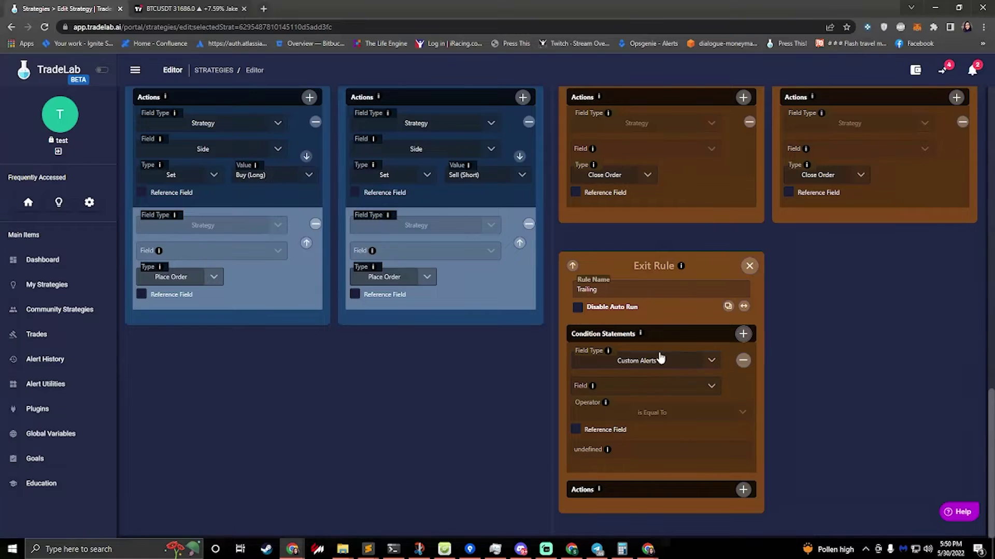
Base the Trailing exit rule's condition on Strategy Lines with the Long Stop Line, and rename the rule Long Trailing.
click(655, 367)
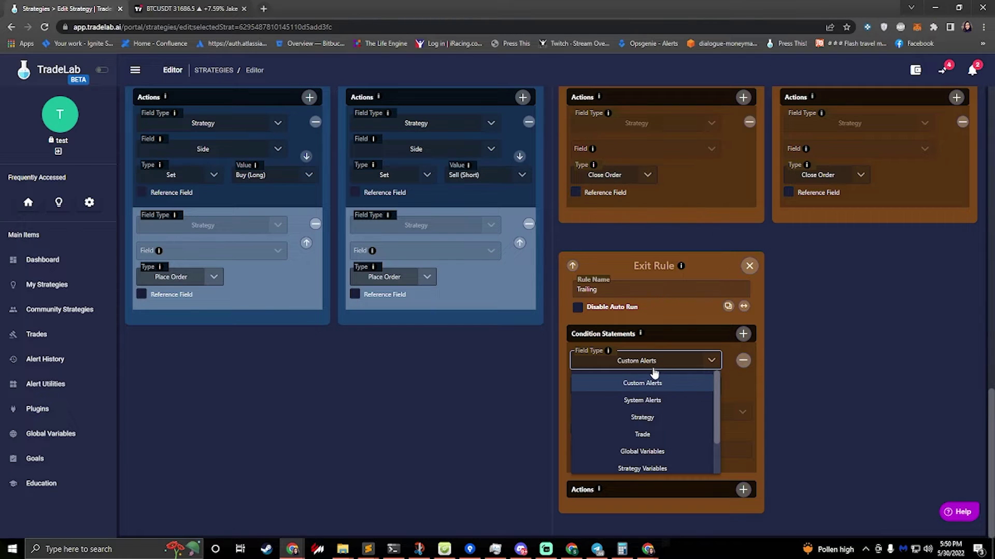
scroll(660, 435, down, 2)
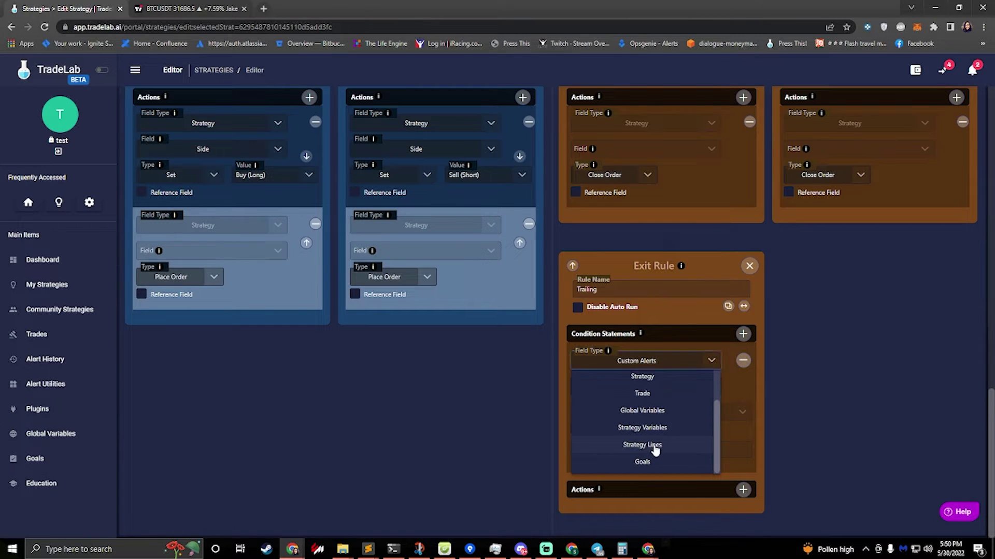
click(653, 446)
click(634, 385)
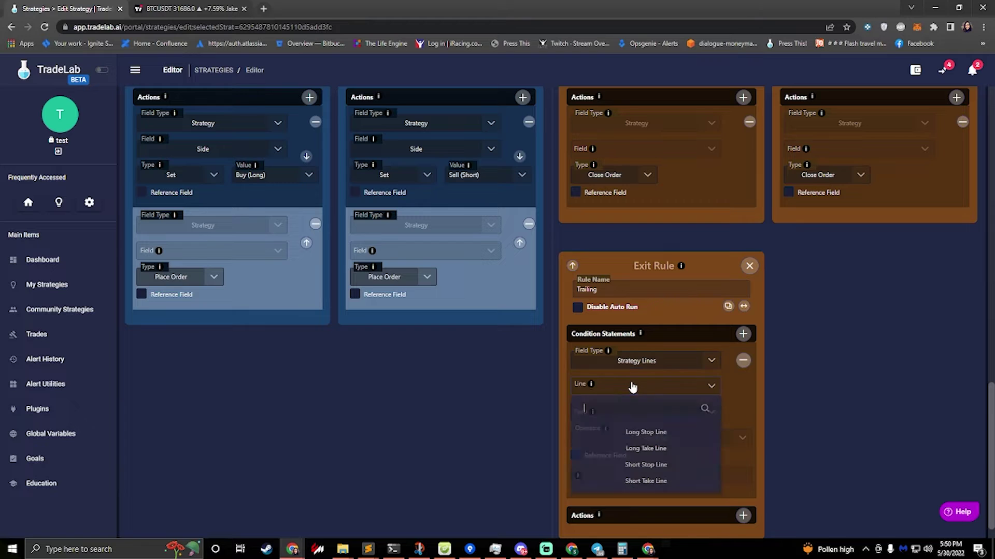
click(646, 435)
click(610, 290)
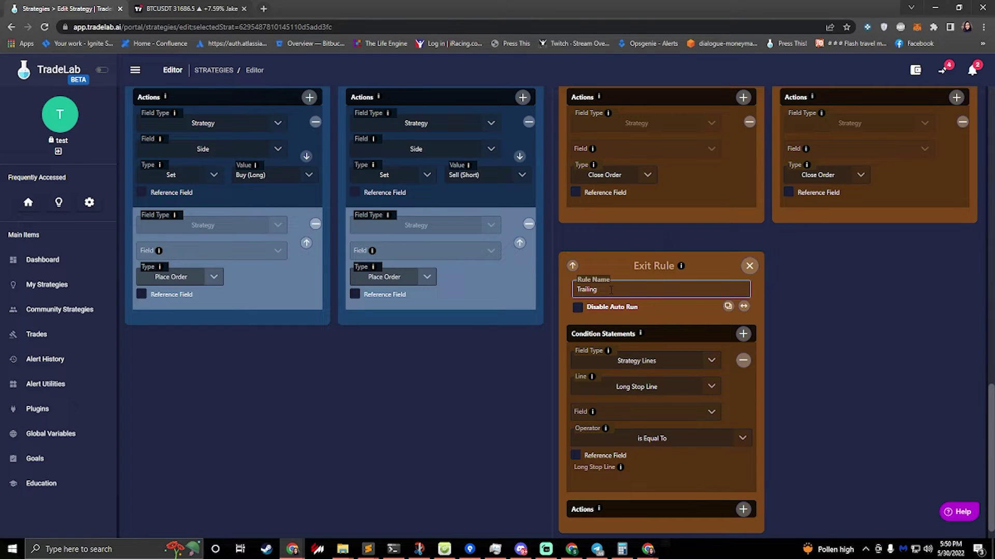
text(Long)
Make the Long Trailing rule's condition check that the Long Take Line's Is Hit field is equal to True.
click(641, 412)
scroll(650, 367, down, 2)
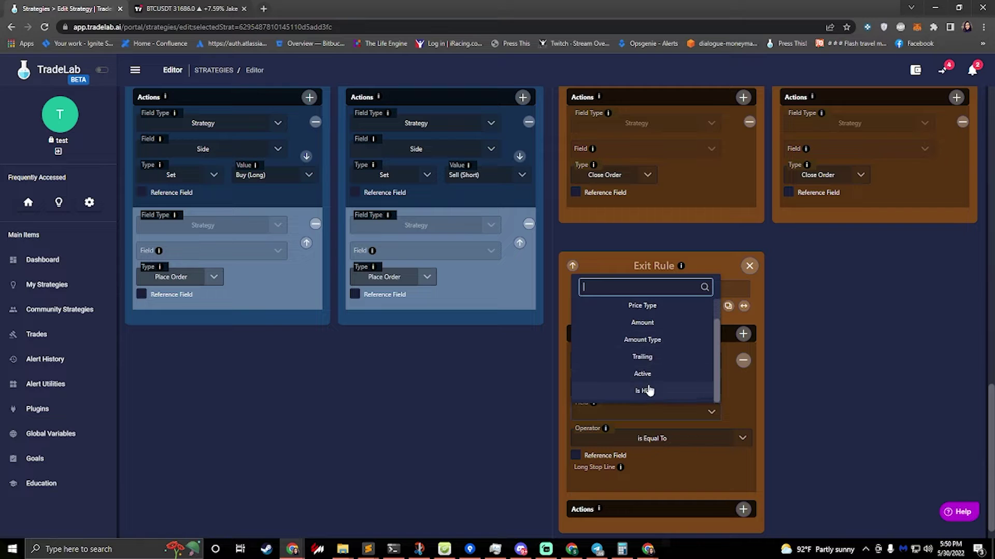
click(644, 394)
click(651, 393)
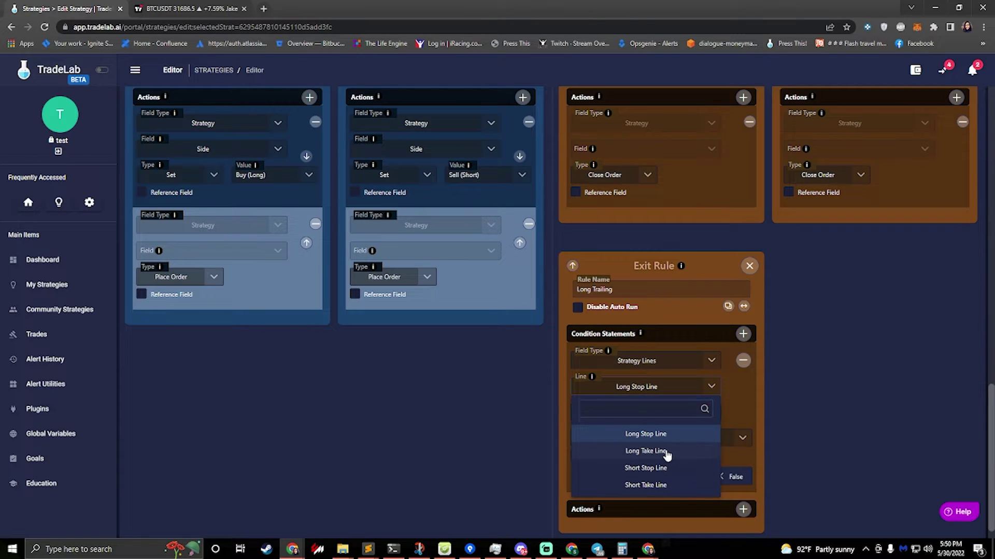
click(667, 453)
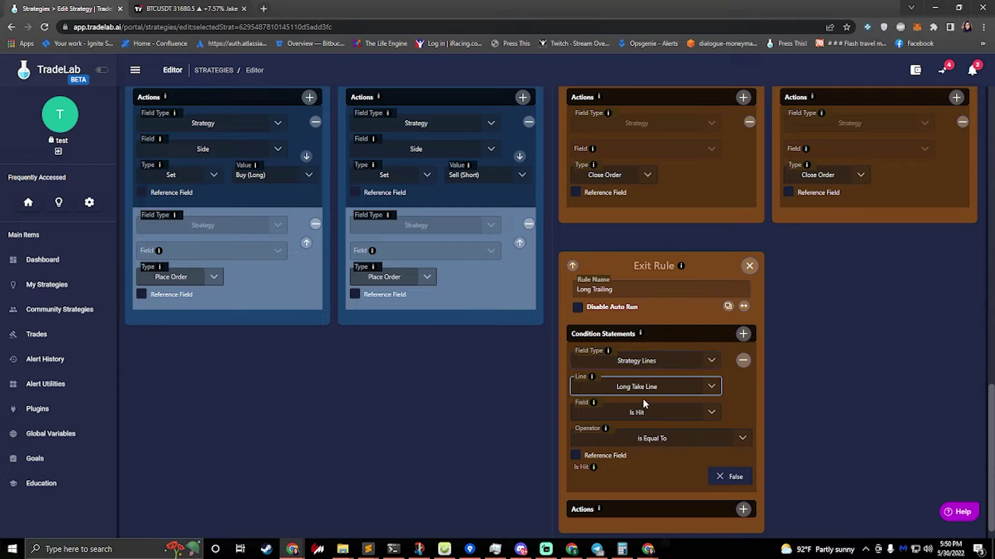
click(725, 478)
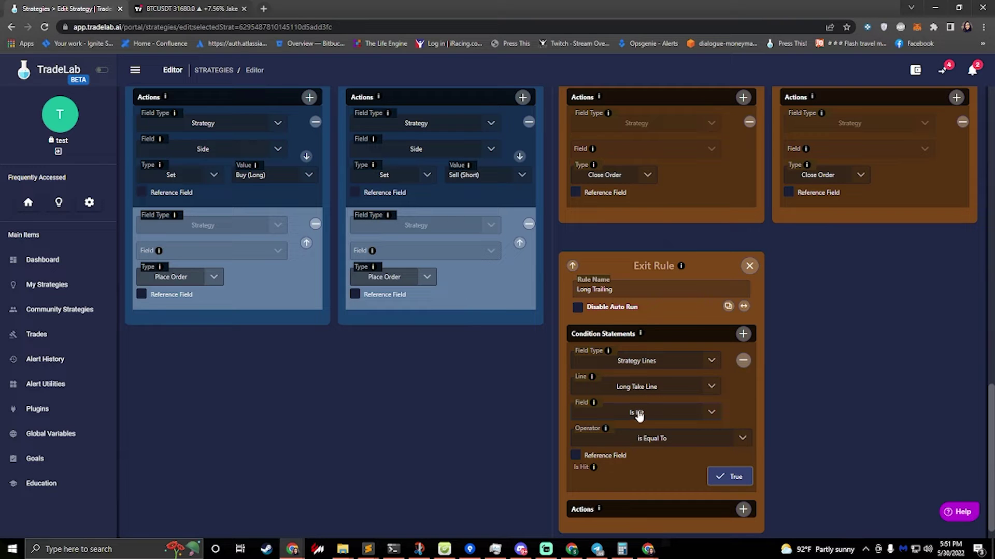
Add a Set action to the Long Trailing exit rule with Strategy Lines as its field type.
scroll(697, 424, down, 1)
click(743, 487)
scroll(668, 447, down, 1)
click(633, 462)
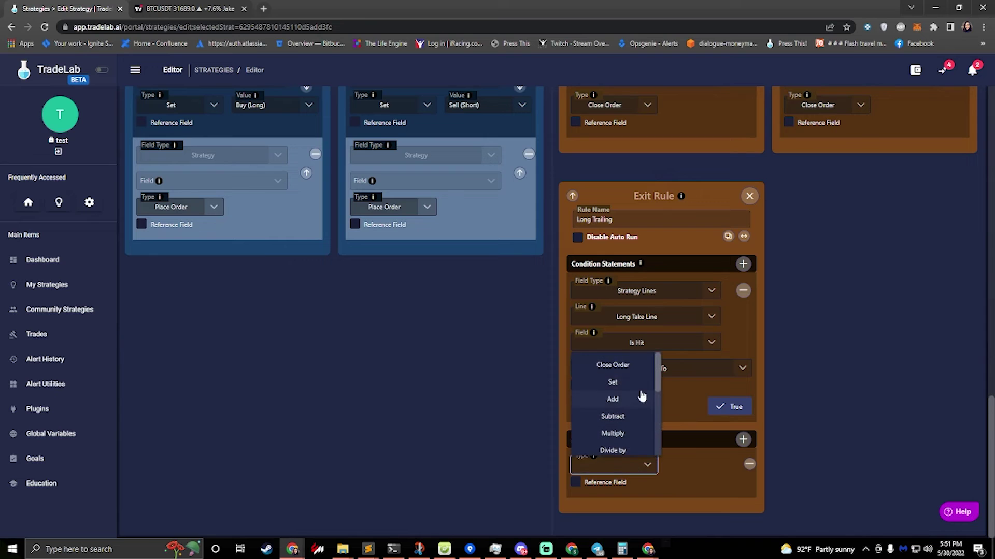
click(627, 384)
click(648, 473)
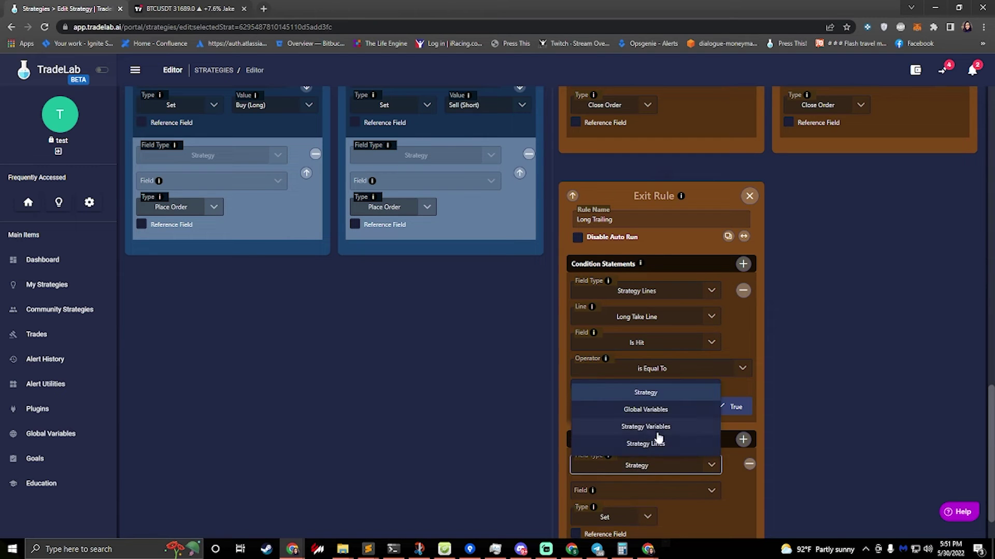
scroll(656, 441, down, 1)
click(654, 409)
click(640, 490)
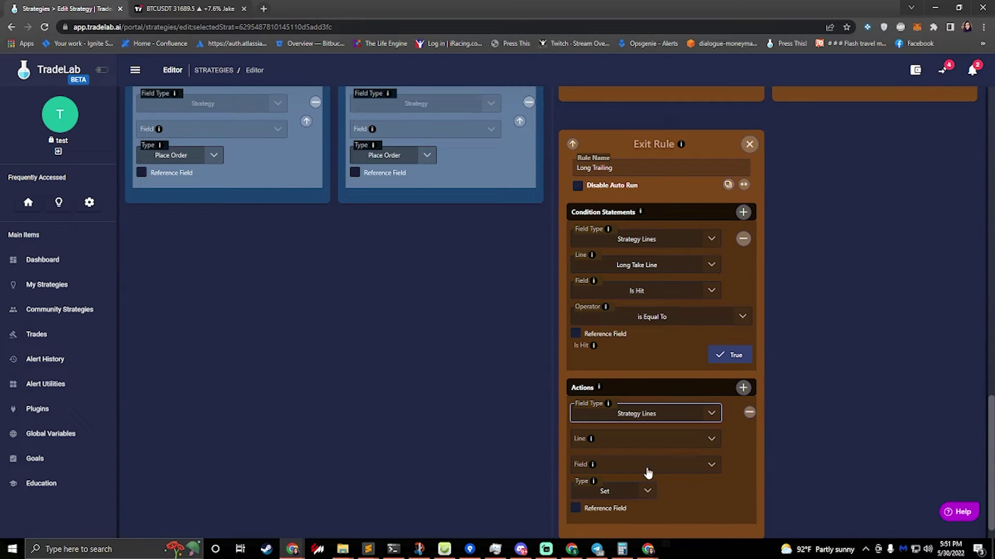
Have the Long Trailing rule's action set the Long Stop Line's Trailing field to True.
click(644, 438)
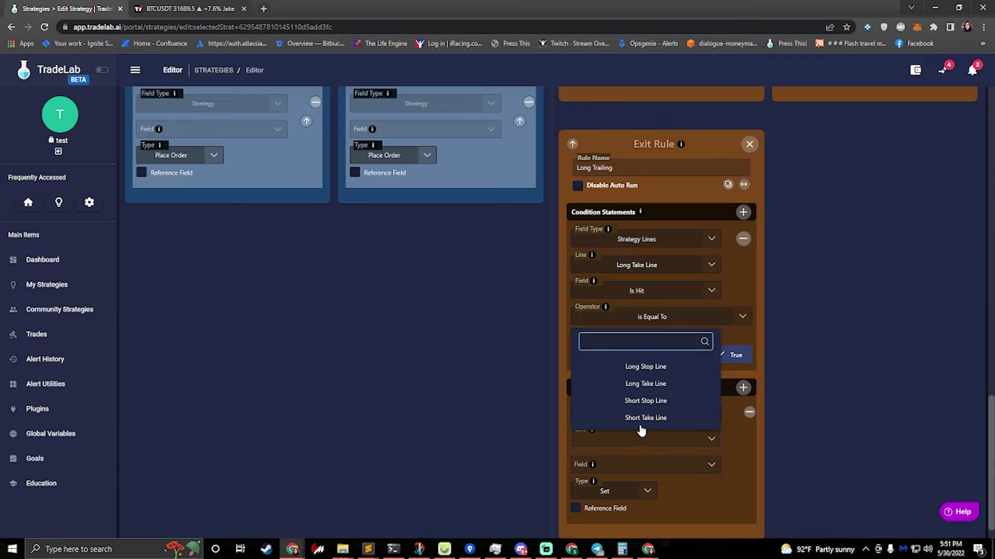
click(631, 369)
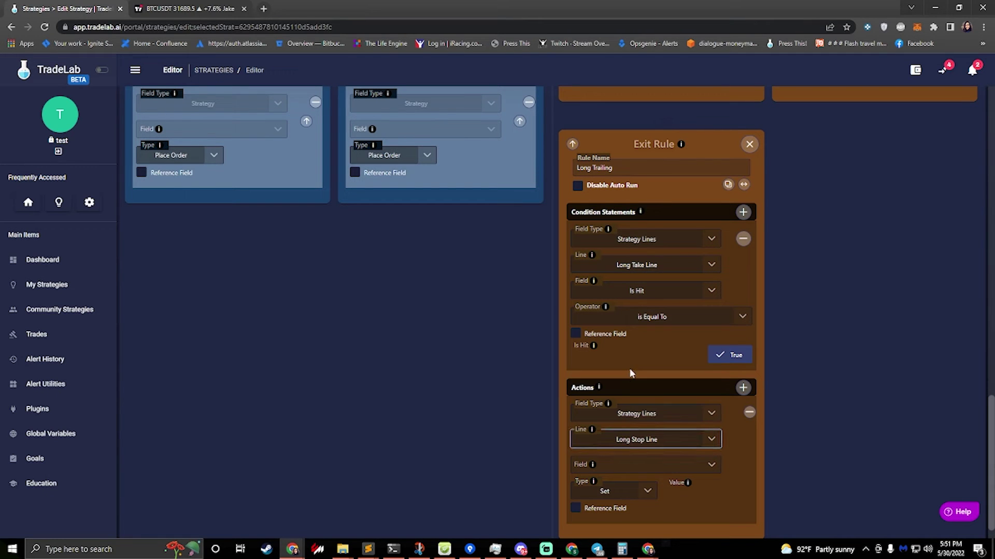
click(628, 468)
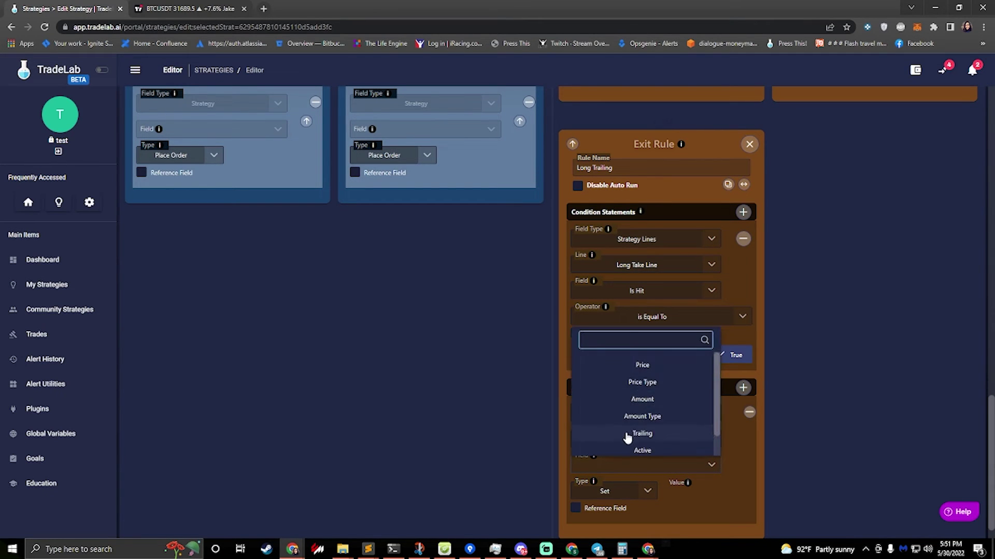
click(649, 436)
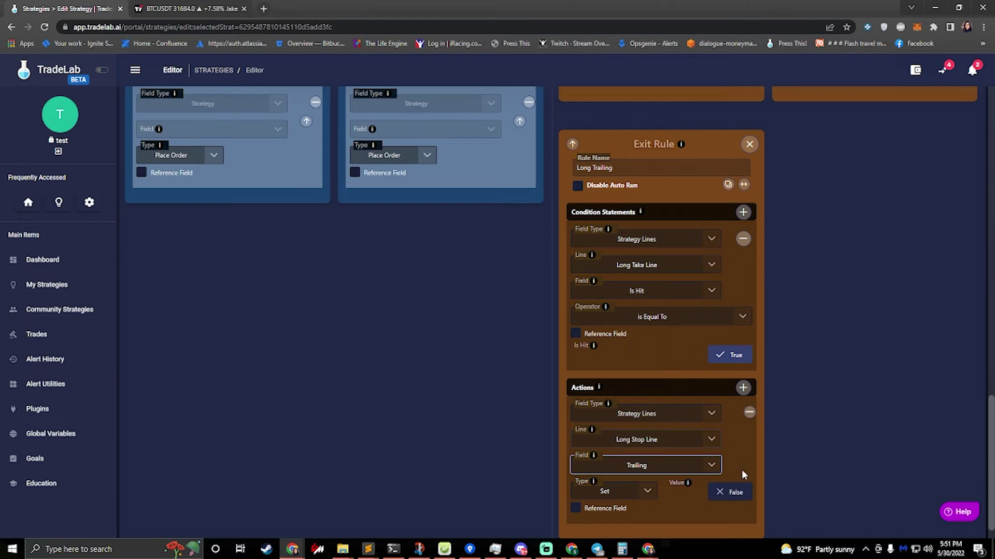
click(734, 496)
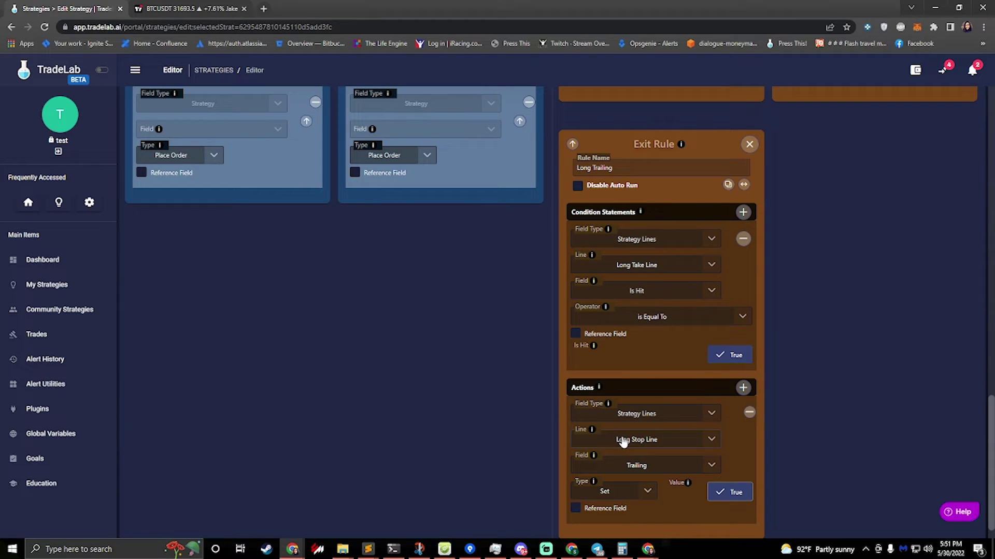
Add a Set action to the Long Enter entry rule with Strategy Lines as its field type.
scroll(546, 362, up, 15)
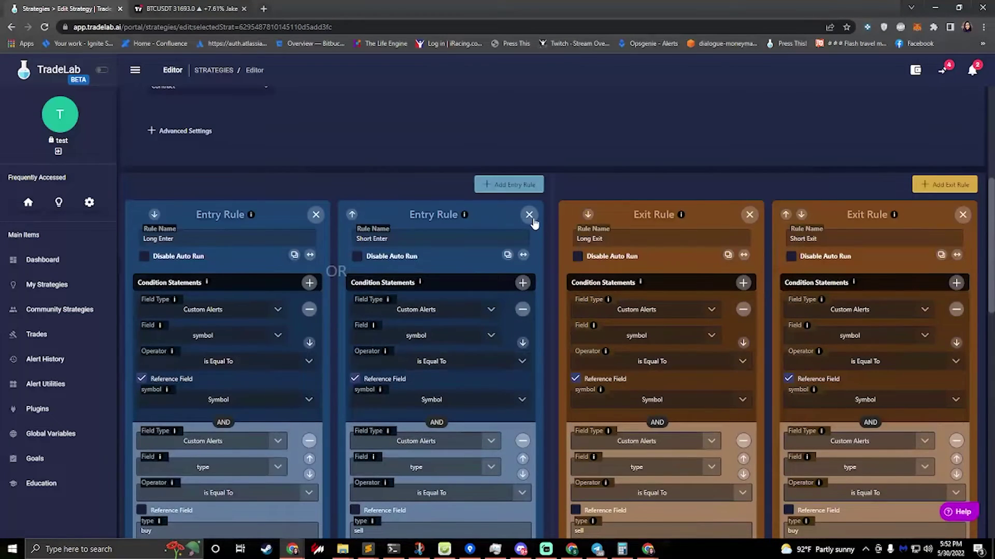
scroll(570, 249, down, 15)
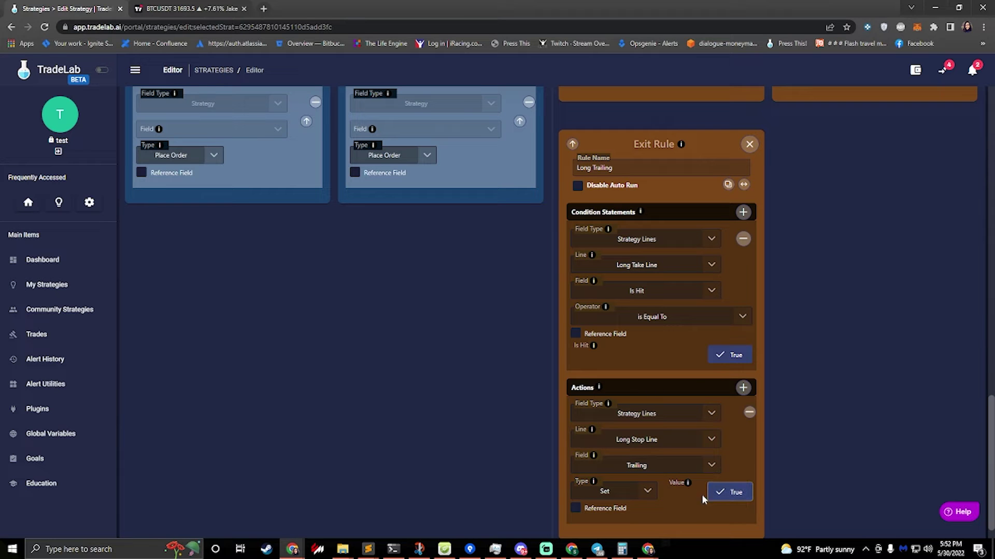
scroll(430, 319, up, 5)
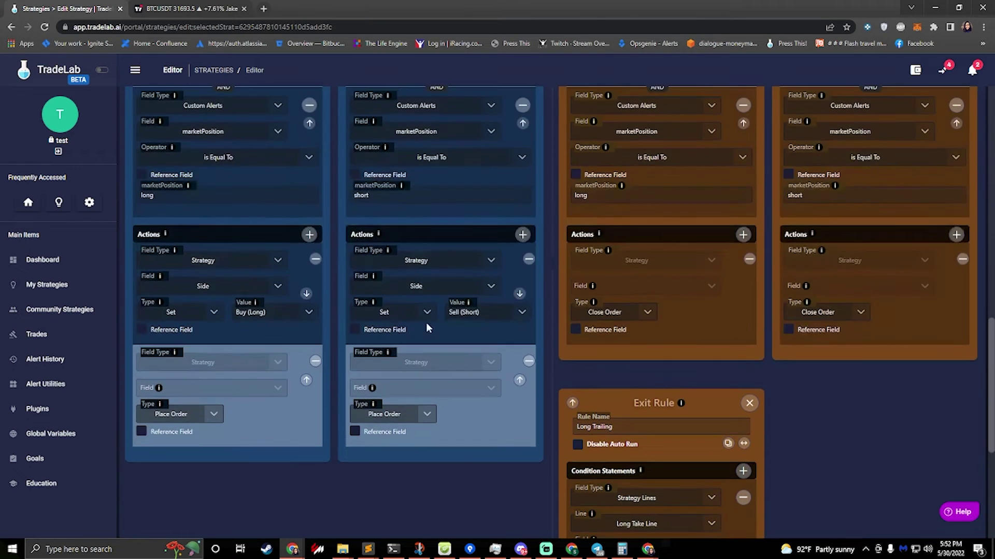
scroll(415, 197, up, 6)
scroll(244, 198, up, 7)
scroll(280, 310, down, 14)
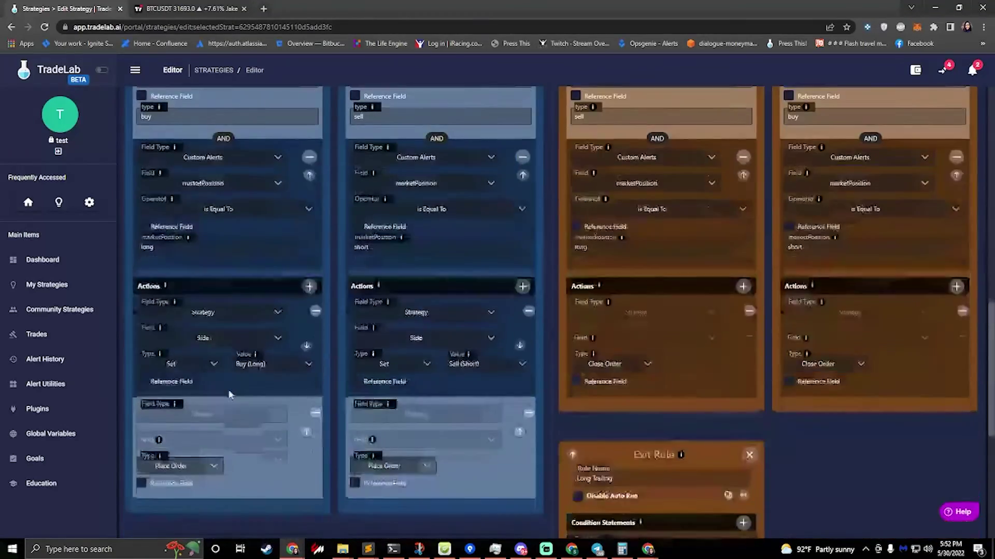
click(309, 183)
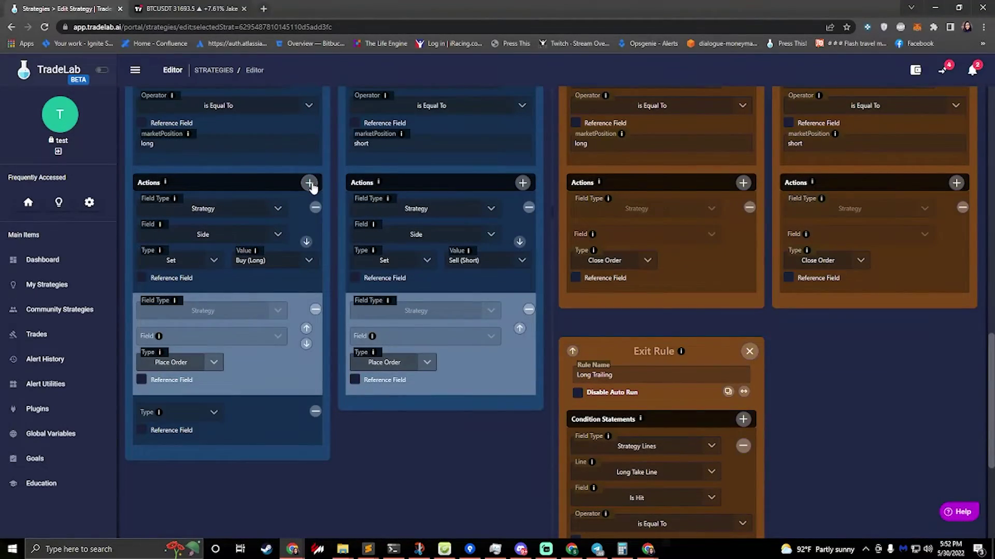
click(205, 414)
click(181, 463)
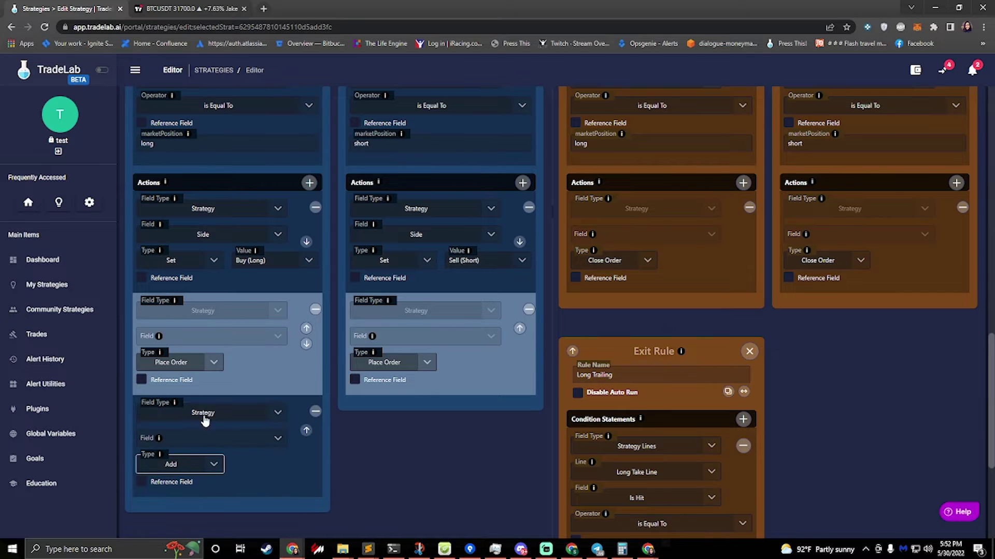
click(181, 464)
click(182, 381)
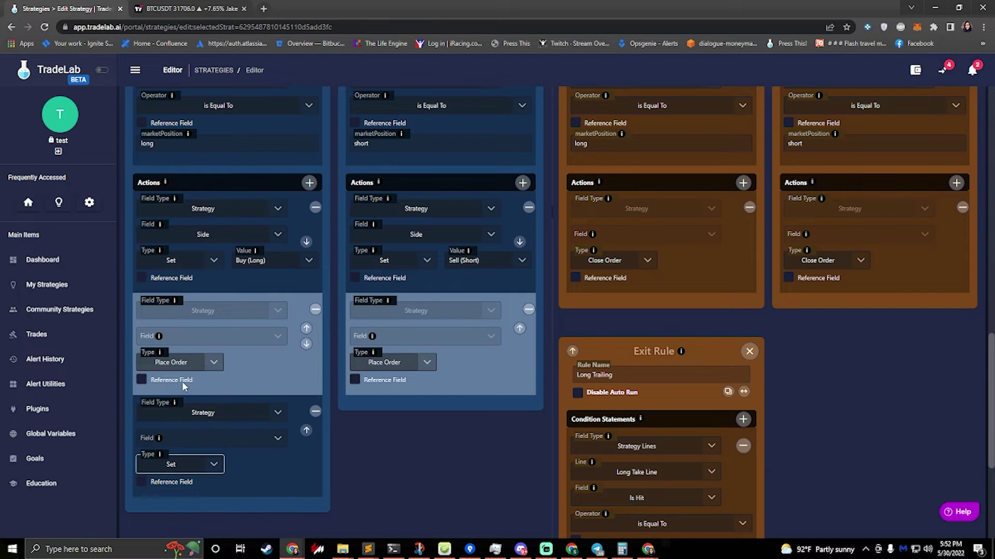
click(231, 412)
click(213, 485)
Have the new Long Enter action set the Long Stop Line's Trailing field to False, and move it above Place Order.
scroll(613, 491, down, 2)
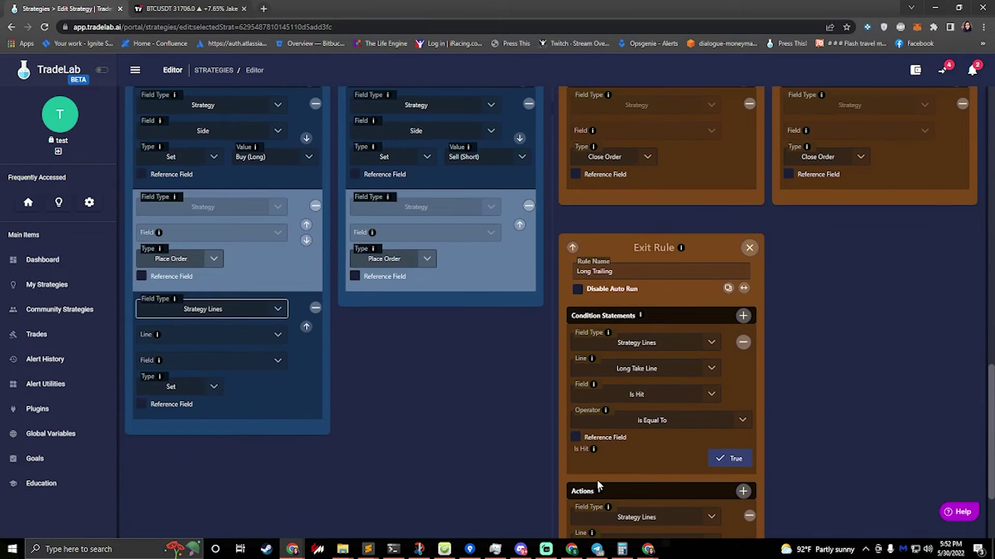
click(222, 336)
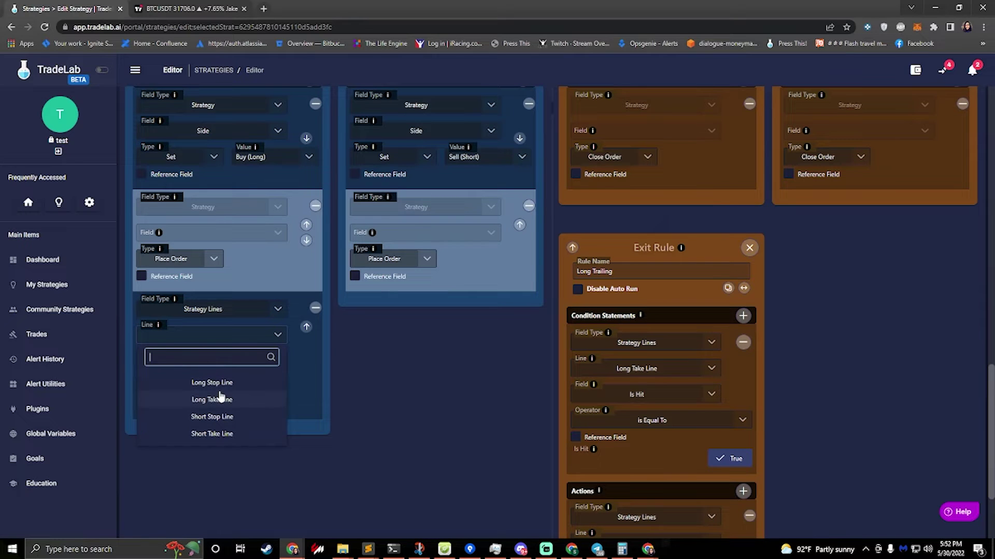
click(217, 382)
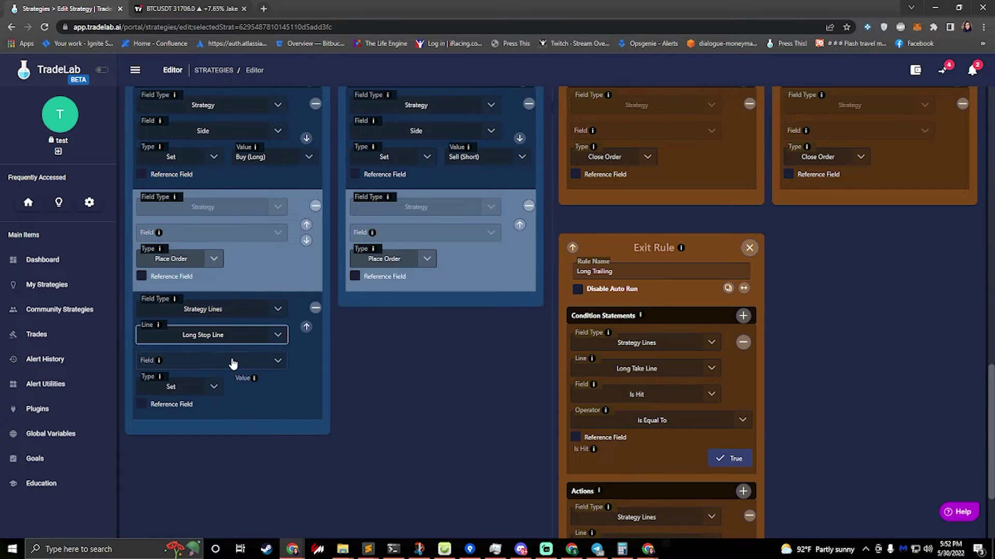
click(231, 361)
click(209, 477)
scroll(296, 400, down, 2)
click(730, 467)
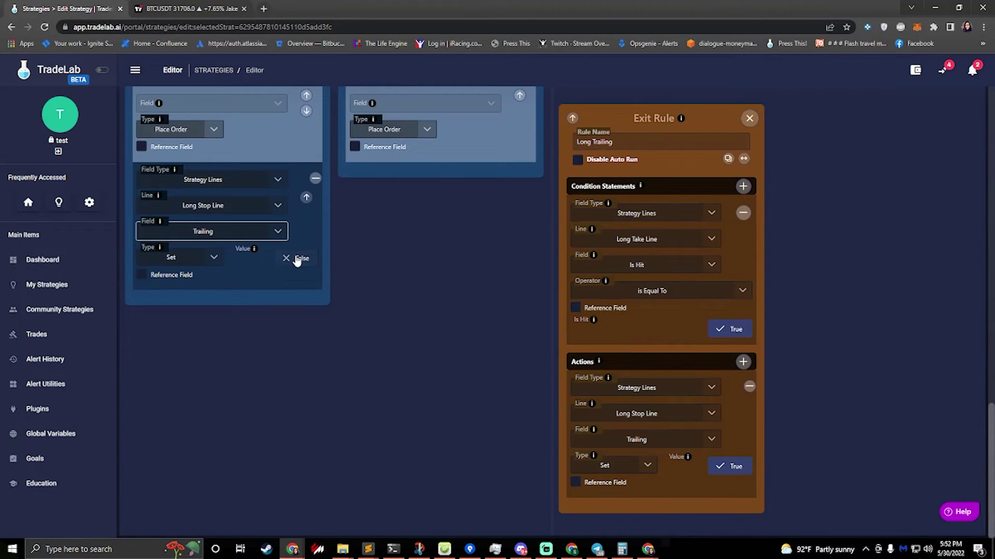
scroll(246, 225, up, 3)
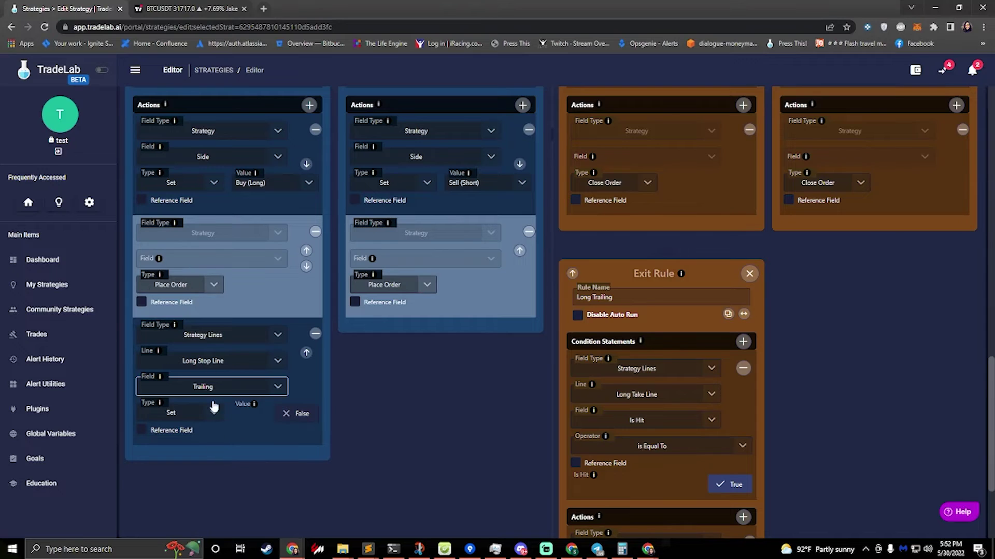
click(307, 354)
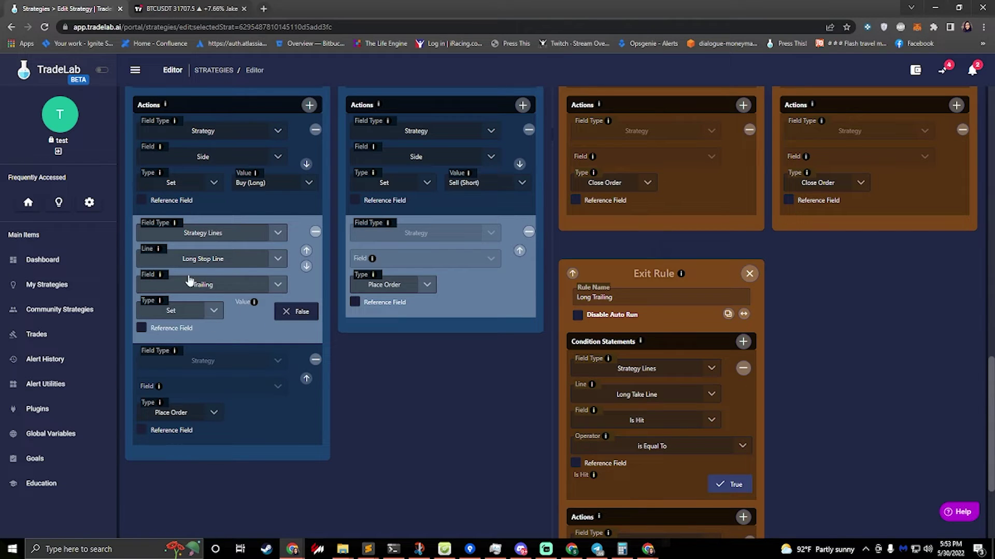
Add a Set action to the short entry rule with Strategy Lines as its field type.
click(523, 105)
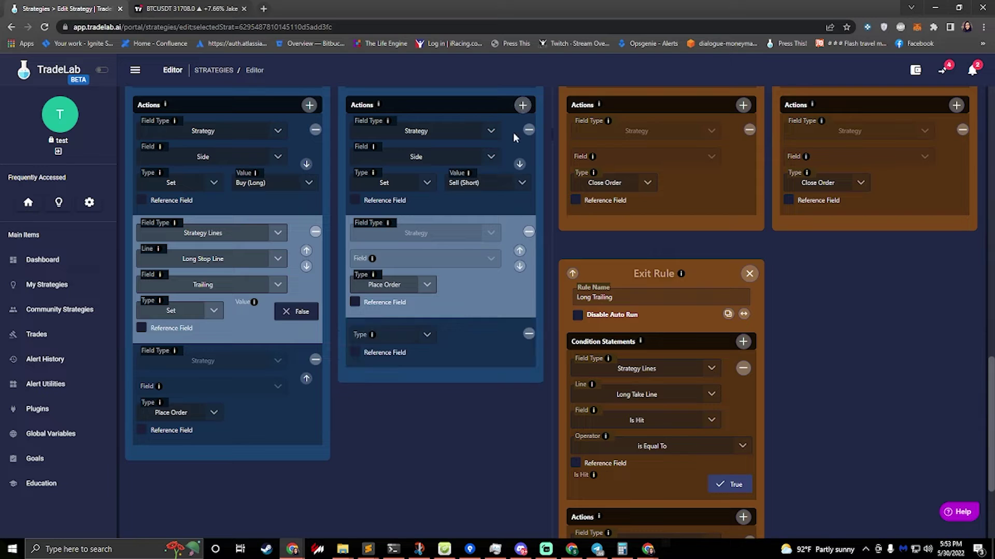
click(417, 335)
click(393, 377)
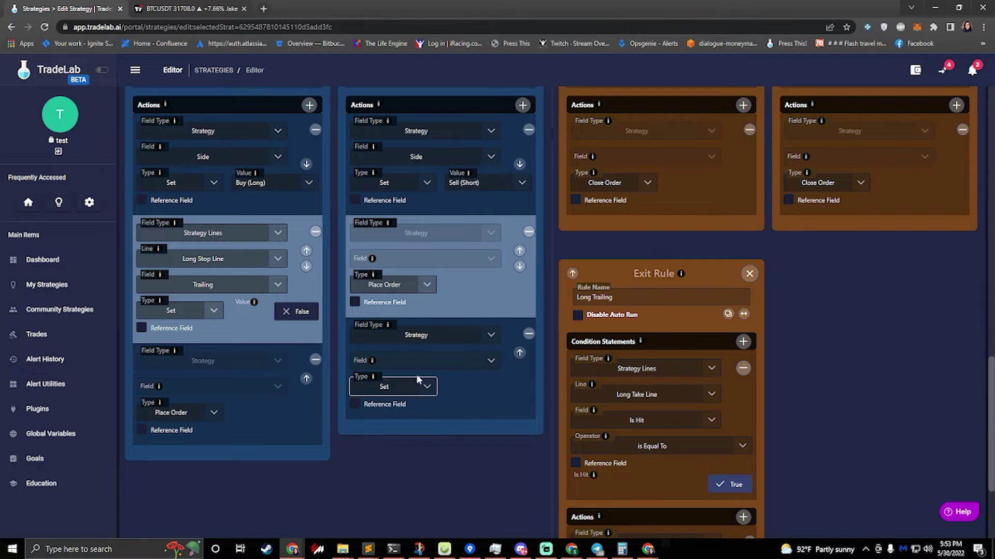
click(444, 359)
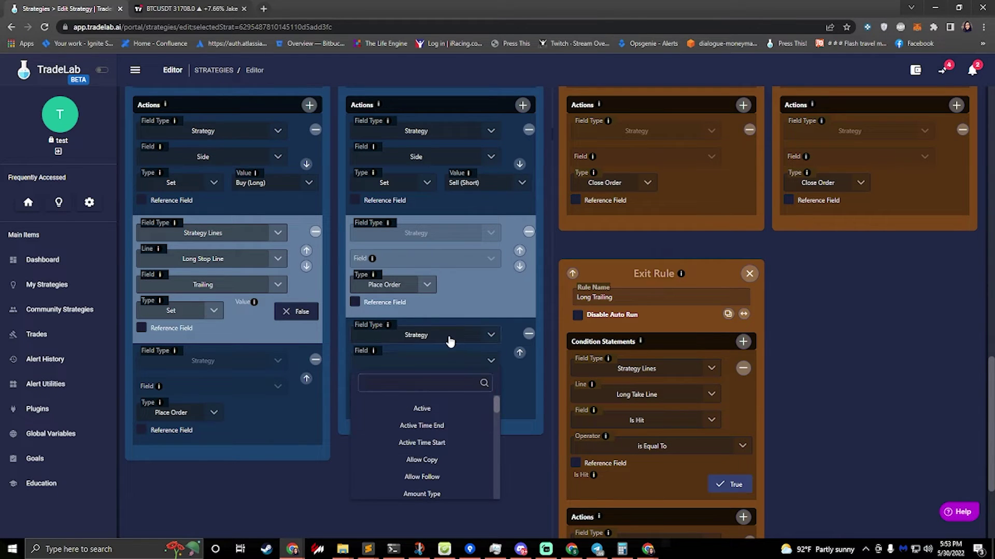
click(450, 341)
click(420, 408)
Have the new short entry action set the Short Stop Line's Trailing field to False, and move it above Place Order.
click(422, 361)
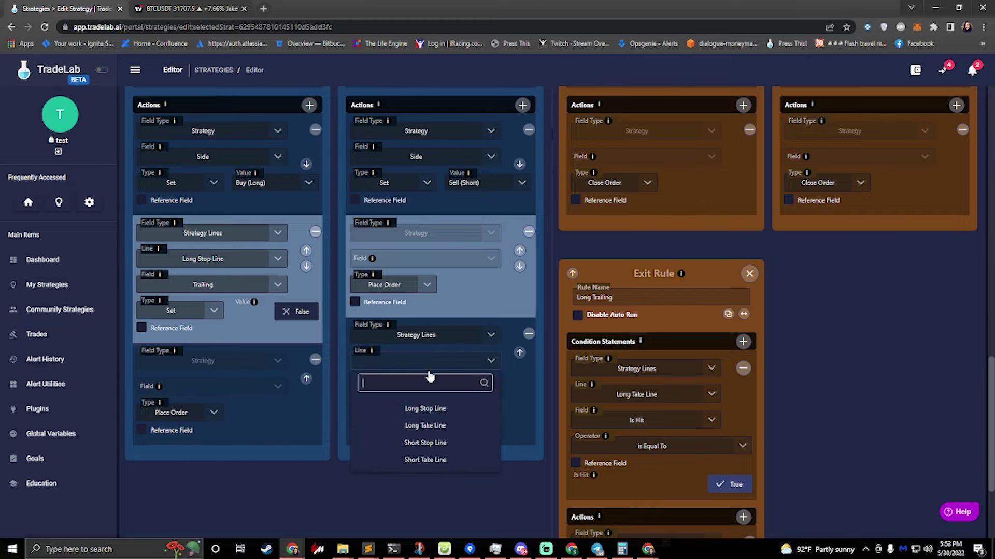
click(450, 443)
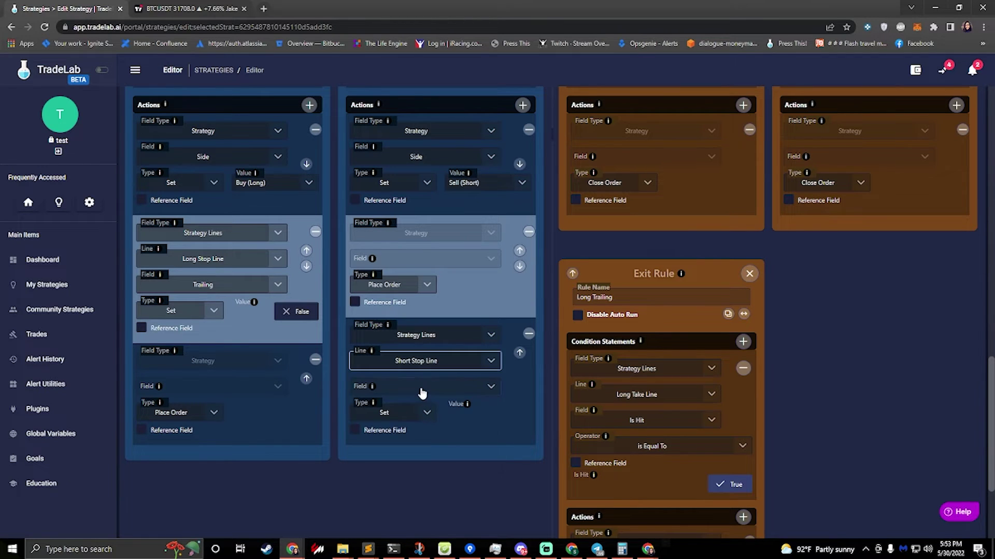
click(421, 387)
click(422, 503)
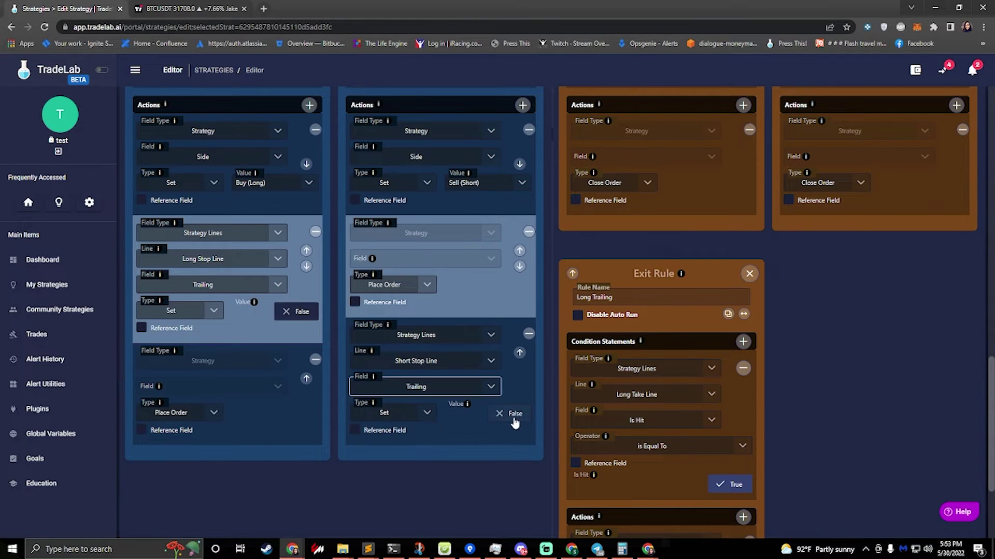
click(520, 354)
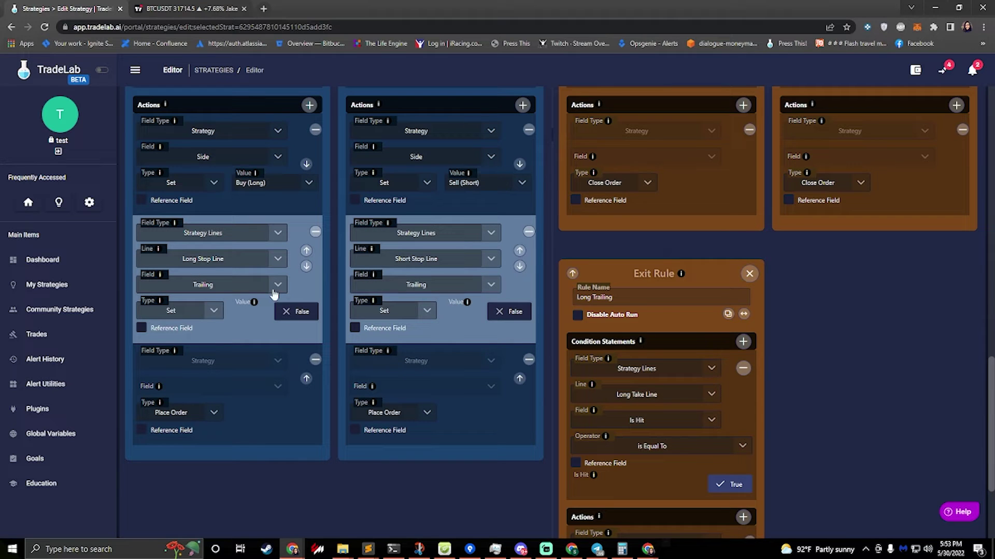
Duplicate the Long Trailing exit rule, naming the first of the pair Long Trailing and the second Short Trailing.
click(728, 315)
double_click(663, 301)
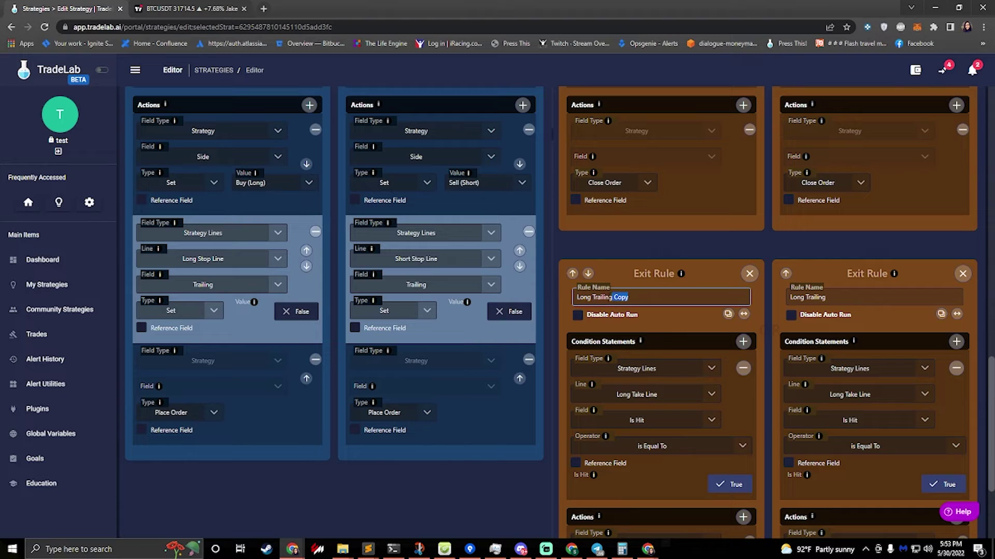
key(BackSpace)
double_click(798, 297)
text(Short)
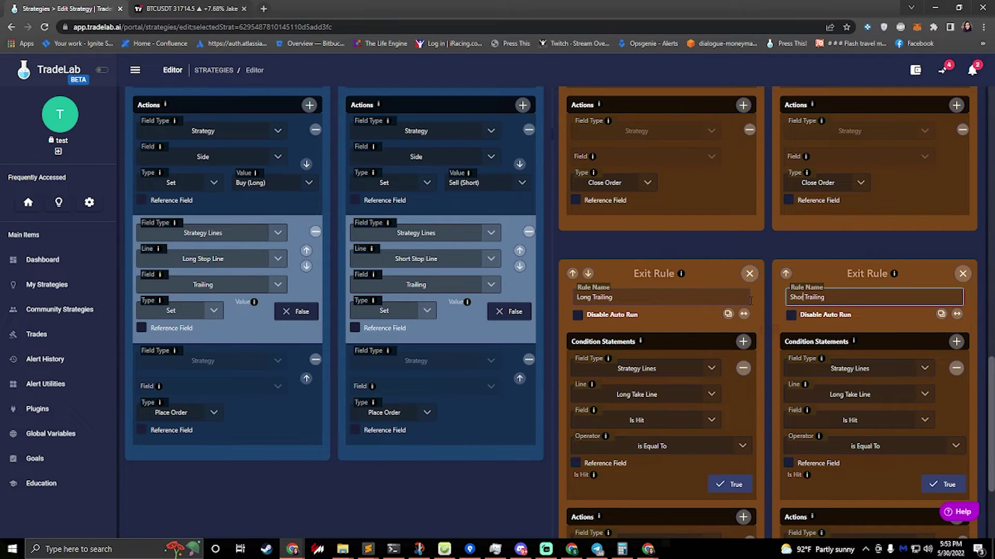
Change the Short Trailing rule's condition to require that the Short Take Line's Is Hit field is equal to True.
scroll(814, 344, down, 2)
click(869, 291)
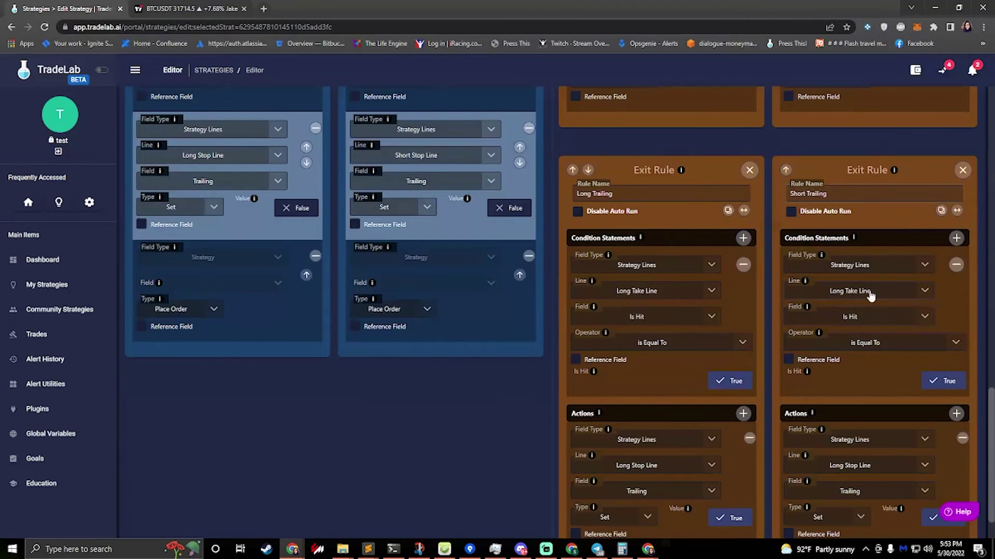
click(876, 389)
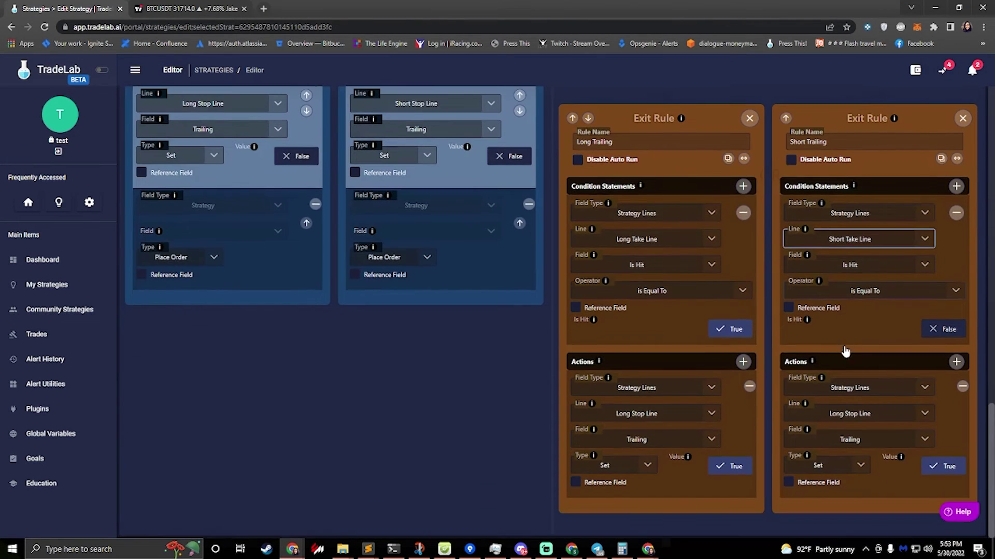
scroll(830, 328, down, 1)
click(933, 330)
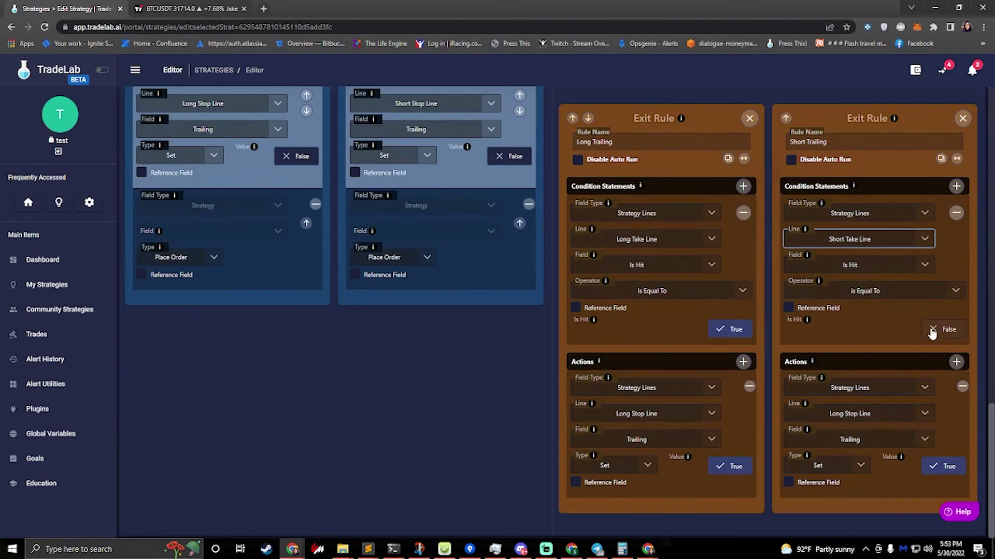
Have the Short Trailing rule's action set the Short Stop Line's Trailing field to True.
click(856, 419)
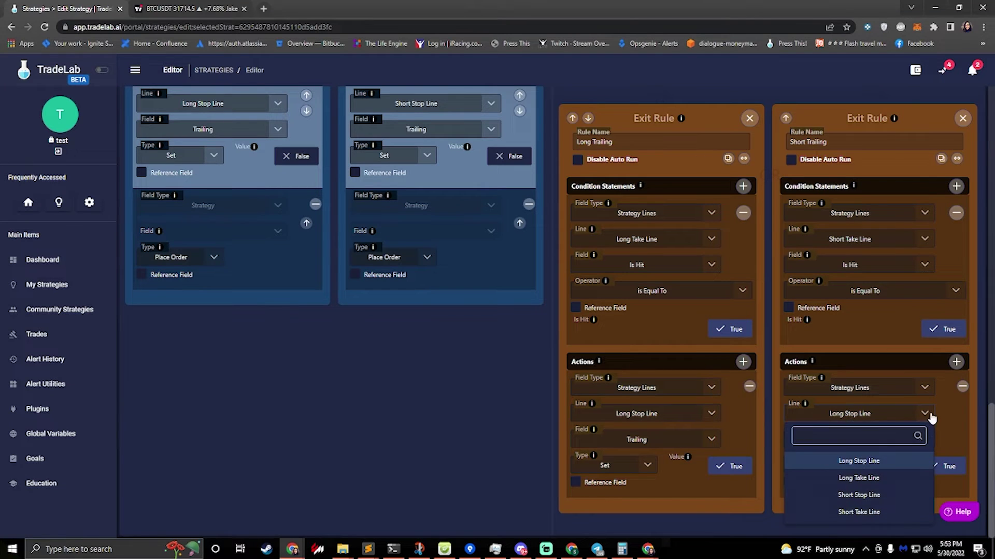
click(859, 495)
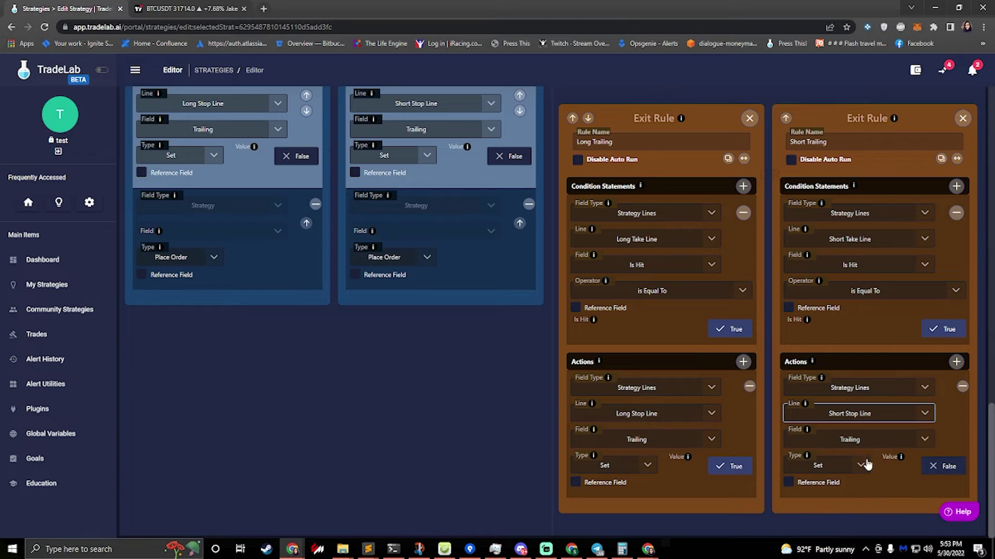
click(939, 468)
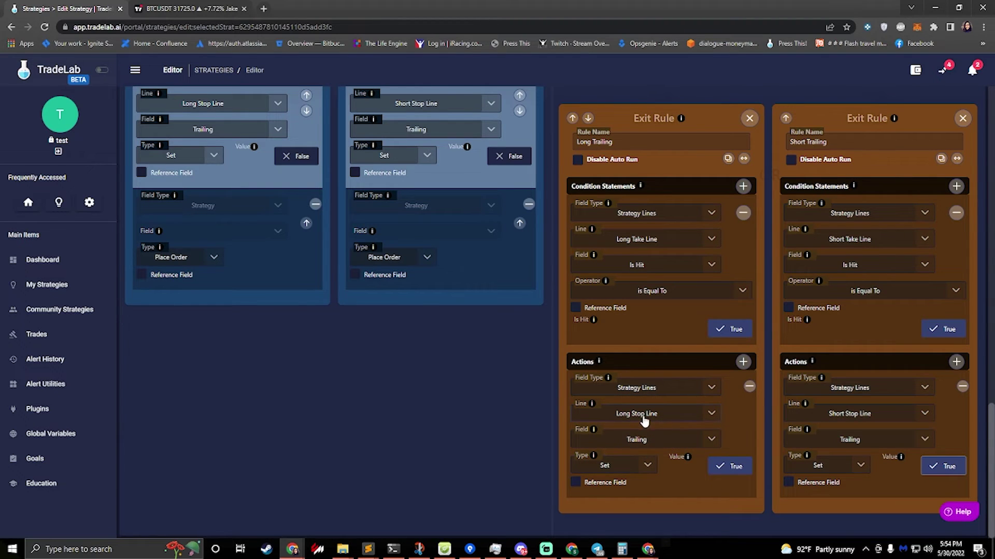
click(639, 439)
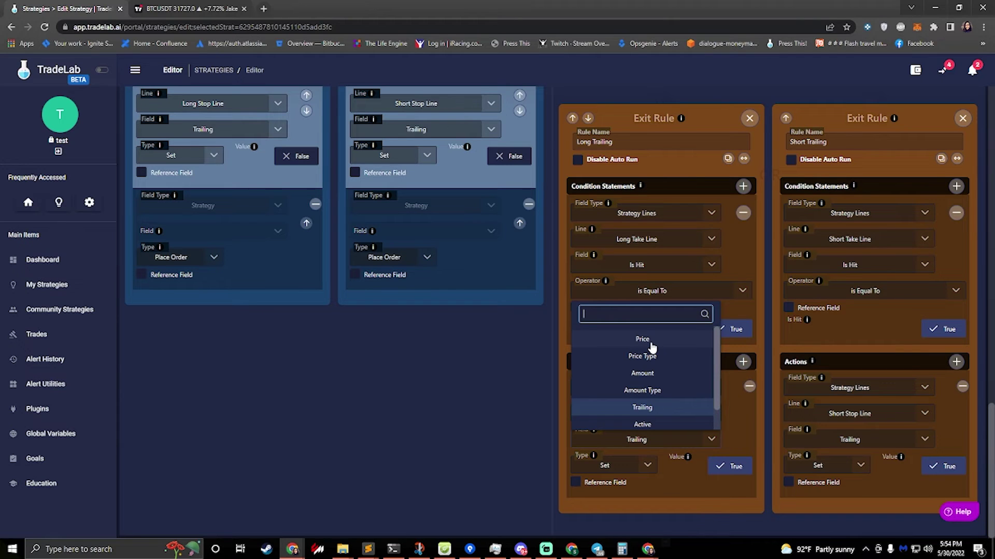
click(557, 369)
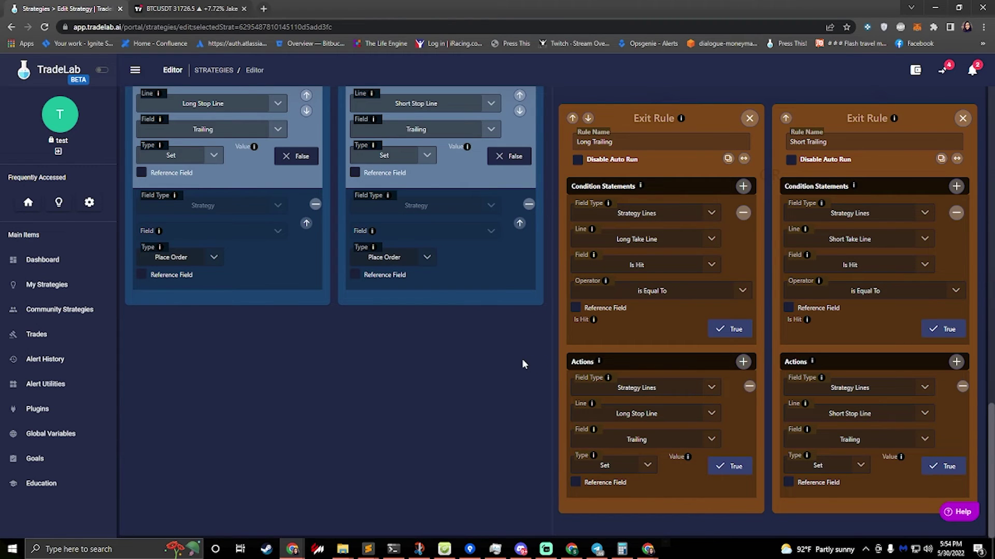
scroll(534, 352, up, 10)
scroll(608, 264, down, 8)
scroll(607, 264, down, 3)
Add a second action of type Set to the Long Trailing exit rule with Strategy Lines as its field type.
click(740, 361)
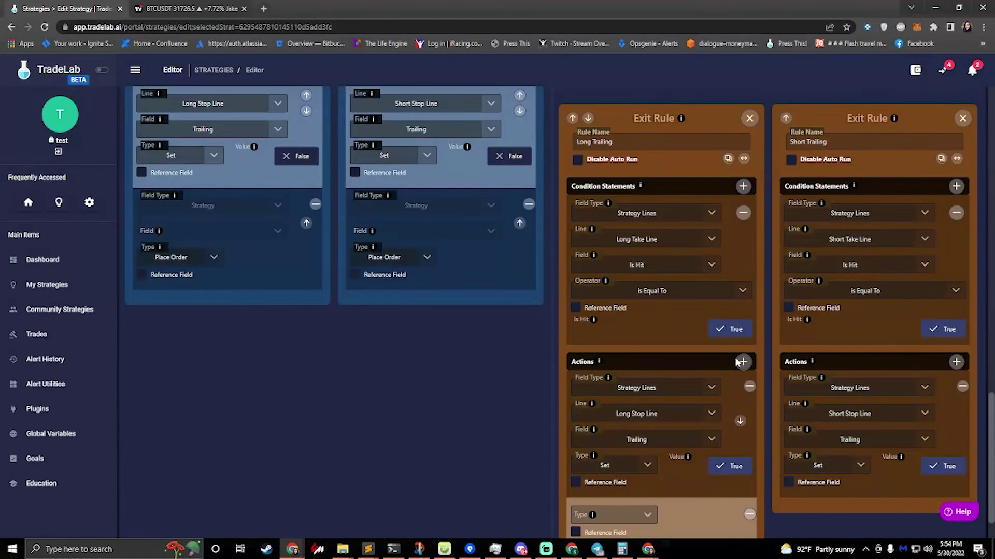
scroll(619, 419, down, 1)
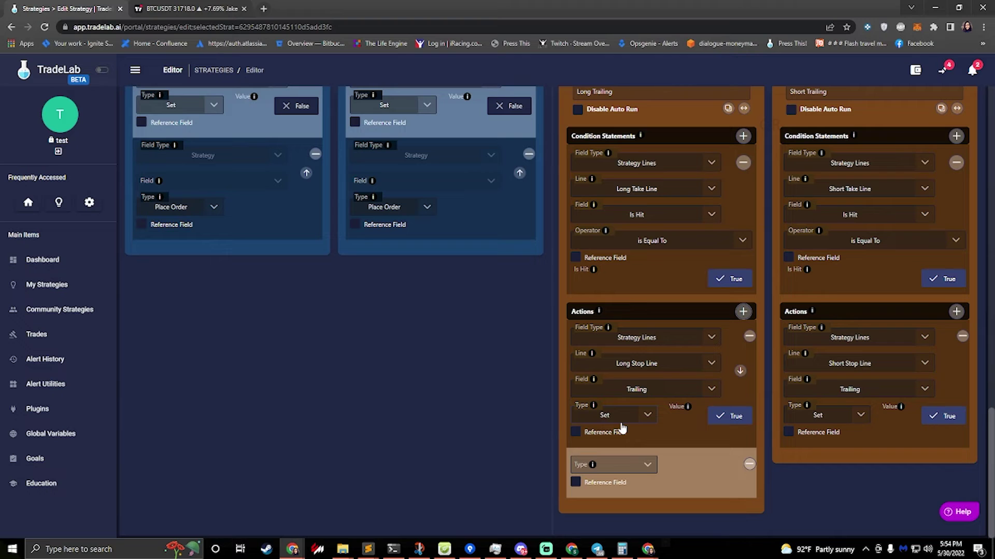
click(624, 465)
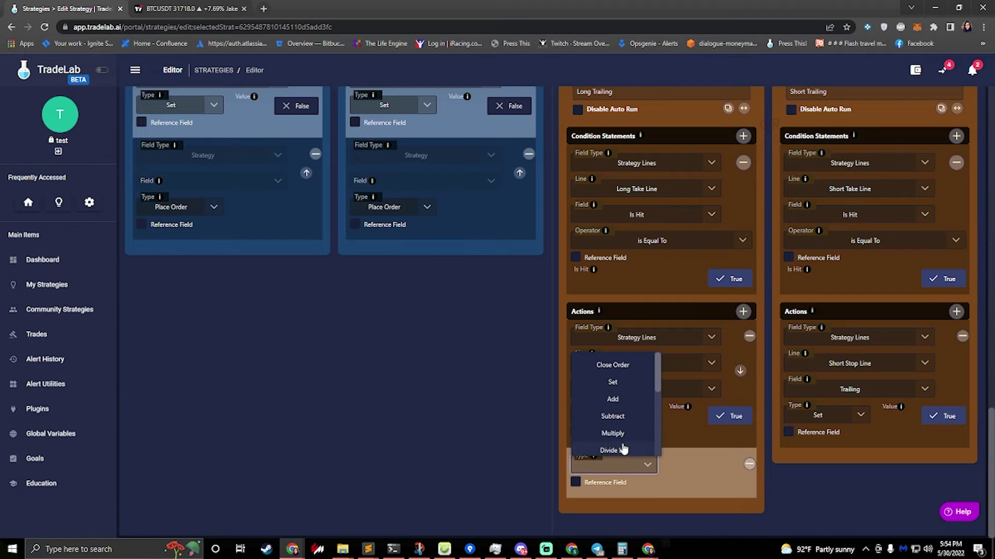
click(616, 384)
scroll(617, 430, down, 1)
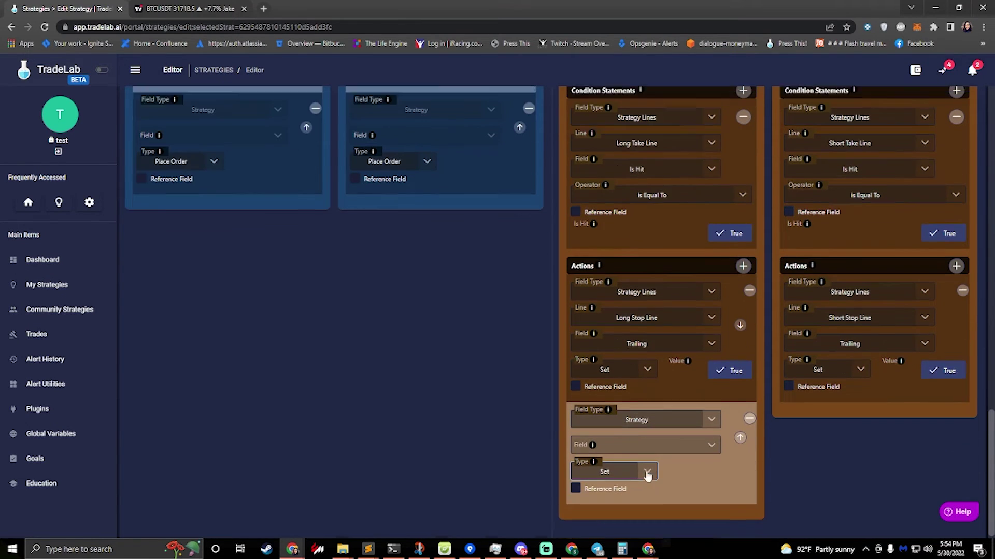
click(612, 415)
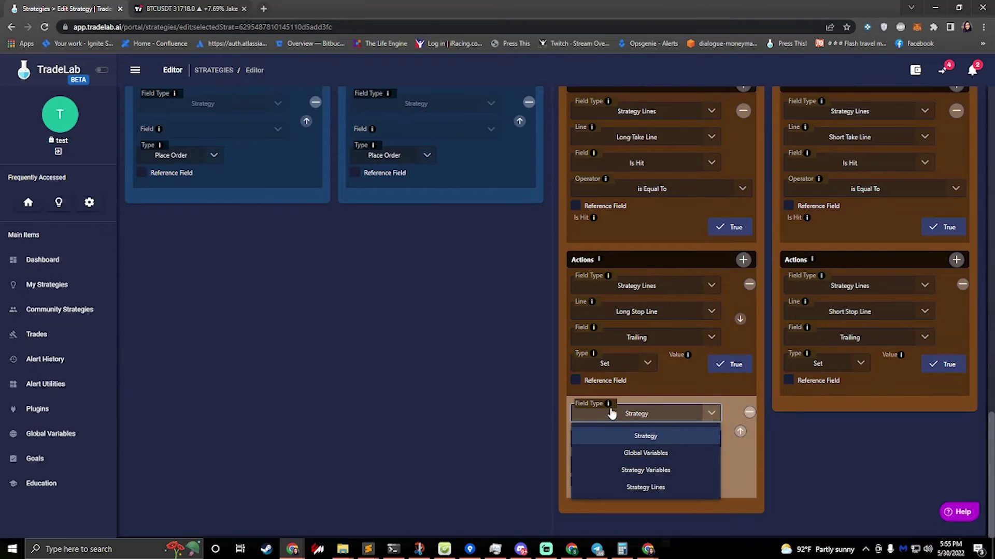
click(645, 487)
Point the Long Trailing rule's second action at the Long Stop Line's Price field.
click(646, 440)
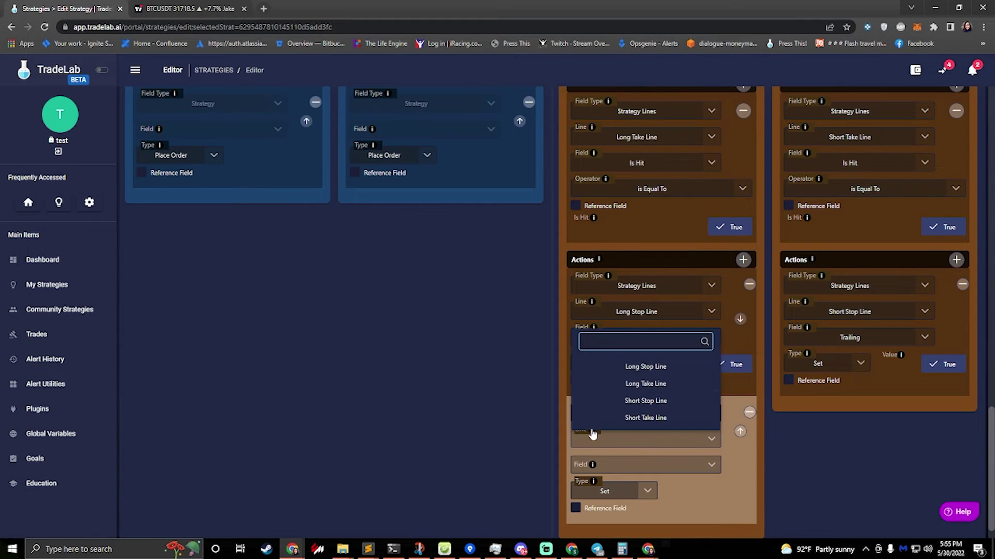
click(654, 386)
click(629, 468)
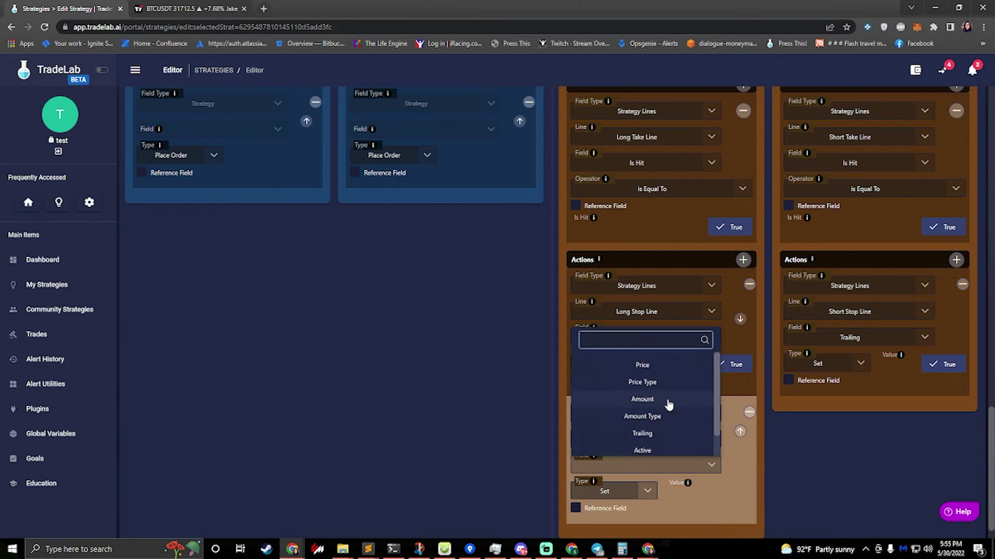
click(650, 366)
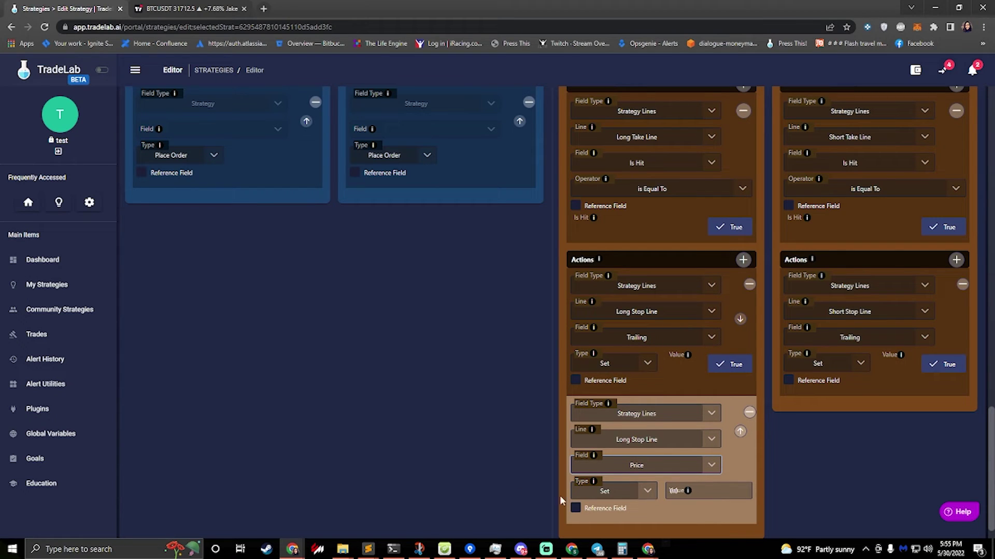
Make the second action's value a reference field and choose Entry Price for it.
click(574, 510)
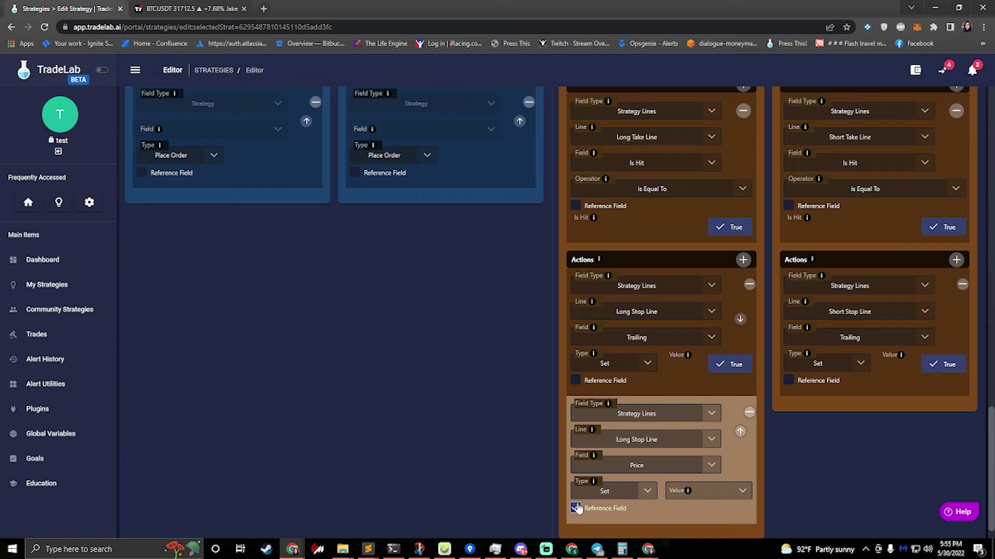
click(673, 492)
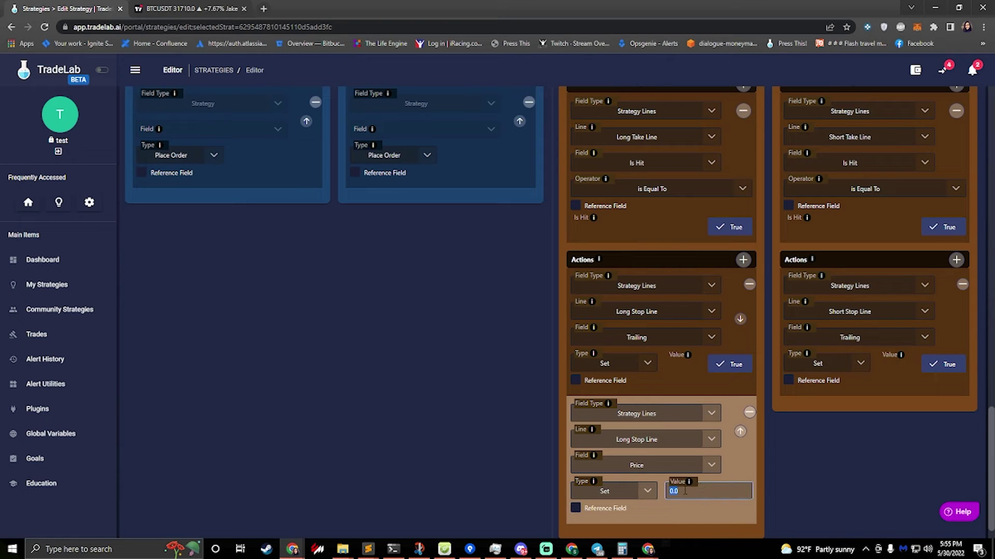
click(575, 509)
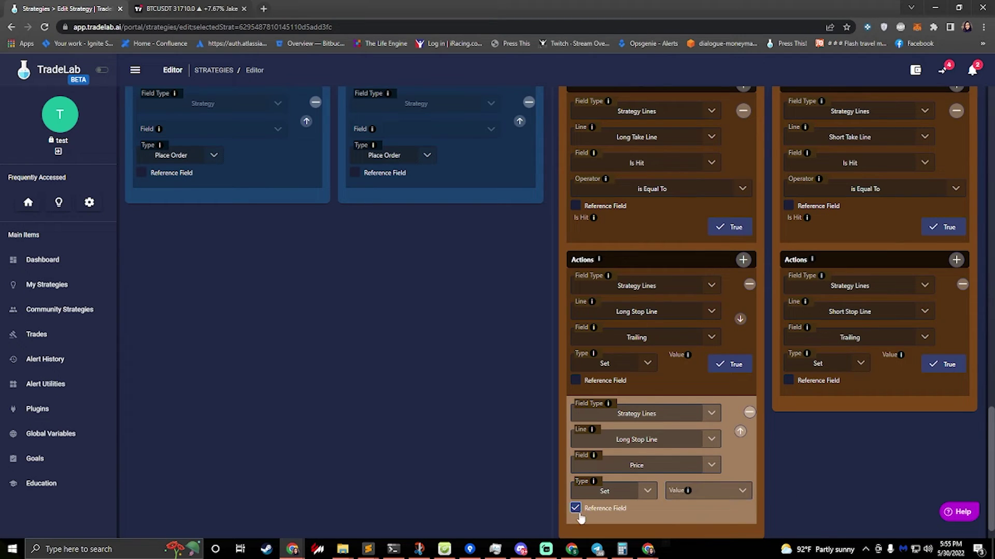
click(715, 497)
text(ent)
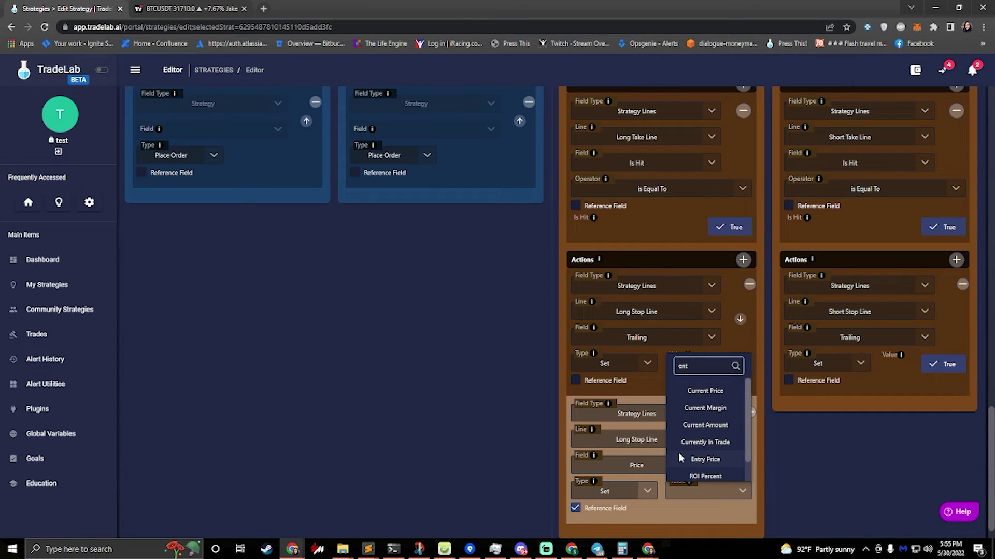
text(ry)
click(699, 474)
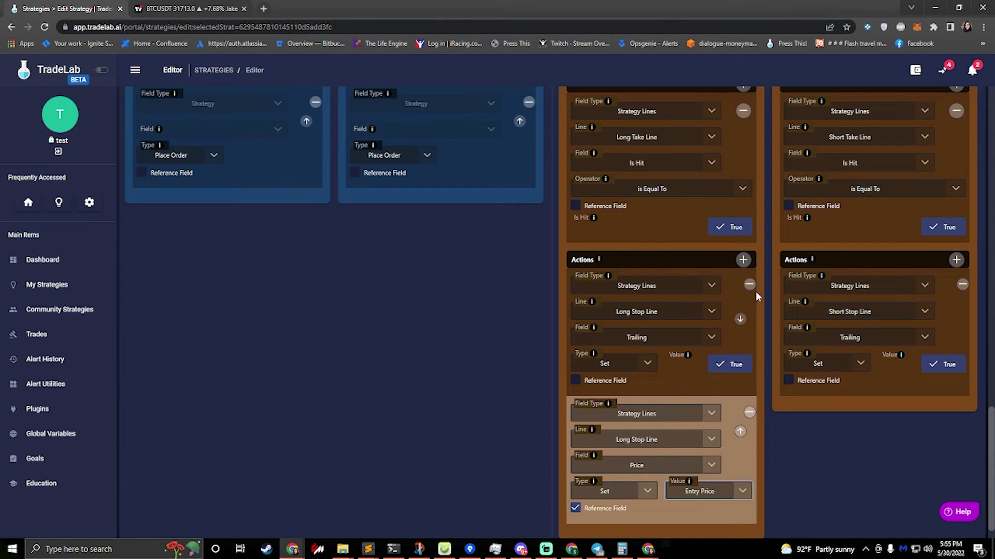
Add a third action of type Add to the Long Trailing exit rule with Strategy Lines as its field type.
click(744, 261)
scroll(606, 422, down, 2)
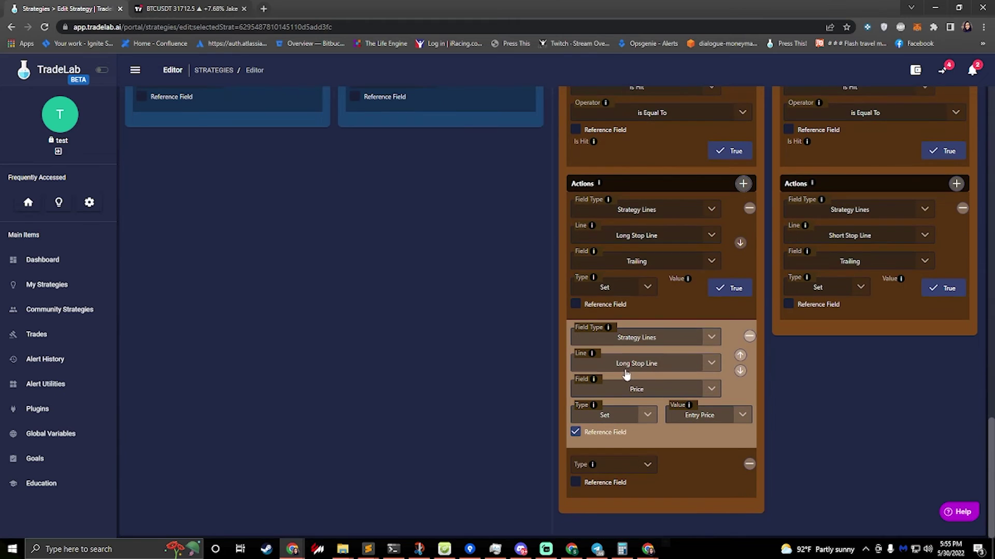
click(632, 464)
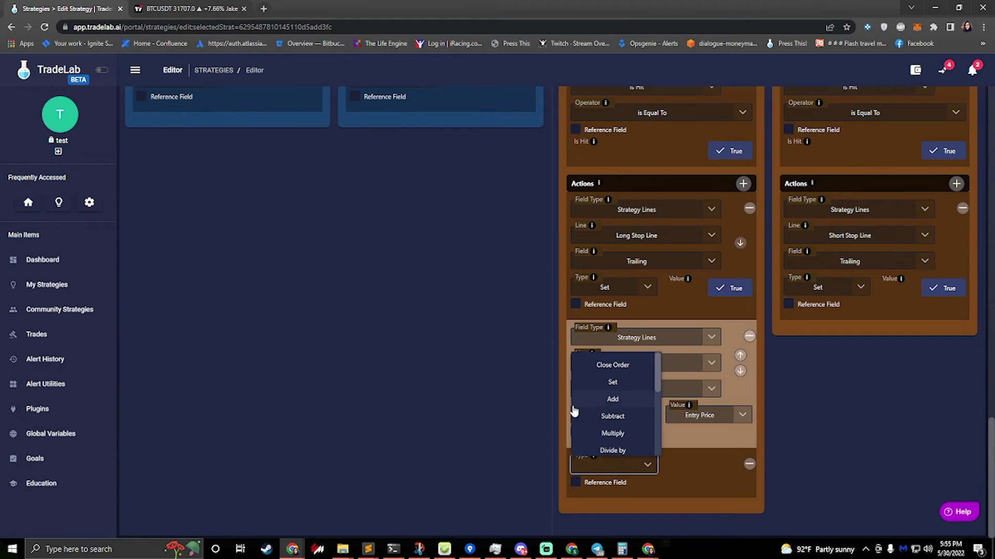
click(611, 403)
click(662, 471)
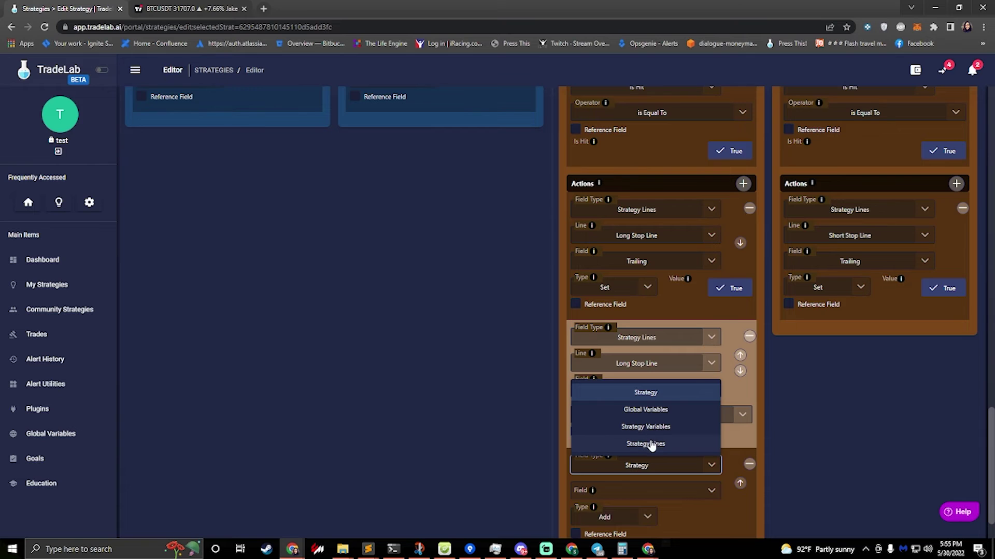
click(650, 444)
Point the Long Trailing rule's Add action at the Long Stop Line's Price field.
click(649, 498)
click(655, 467)
click(634, 515)
click(652, 419)
Make the Long Trailing rule's Add action value a reference field and choose Fee Cost for it.
scroll(697, 474, down, 2)
click(575, 483)
click(699, 468)
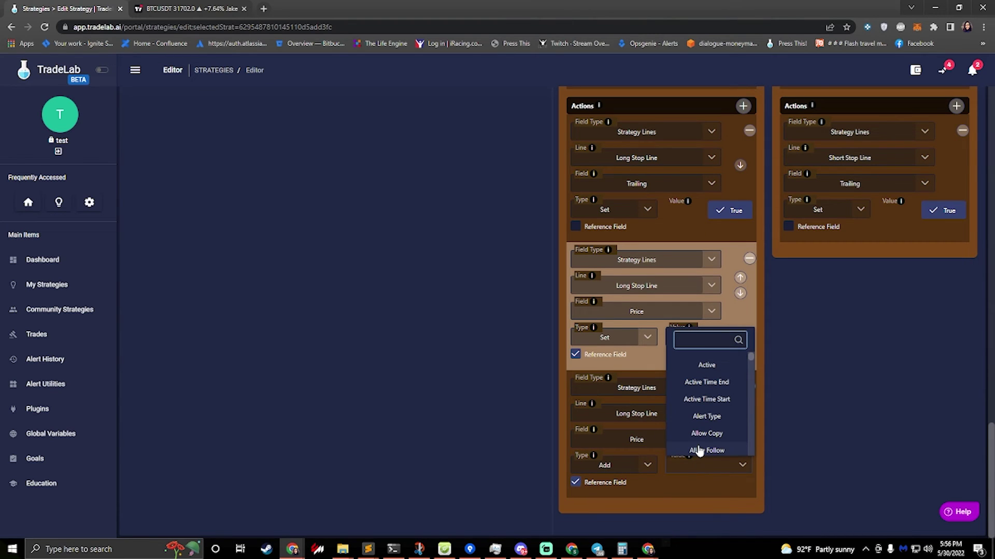
scroll(698, 451, down, 2)
text(fre)
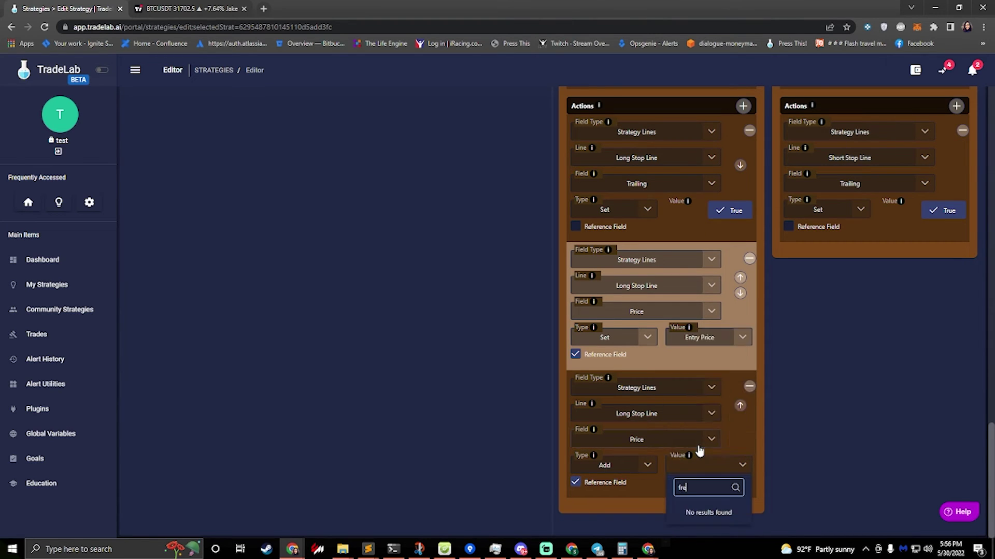
key(BackSpace)
key(BackSpace)
text(ee)
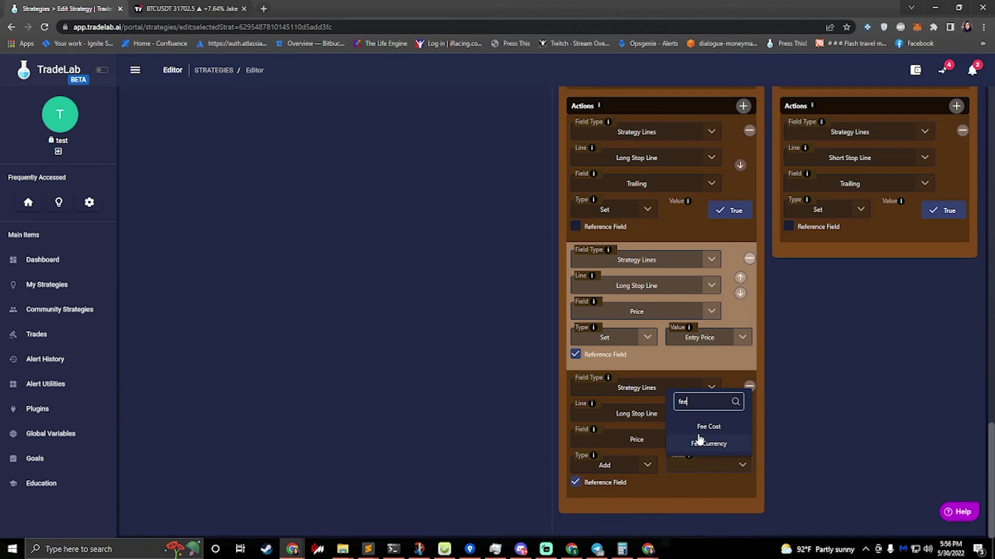
click(698, 423)
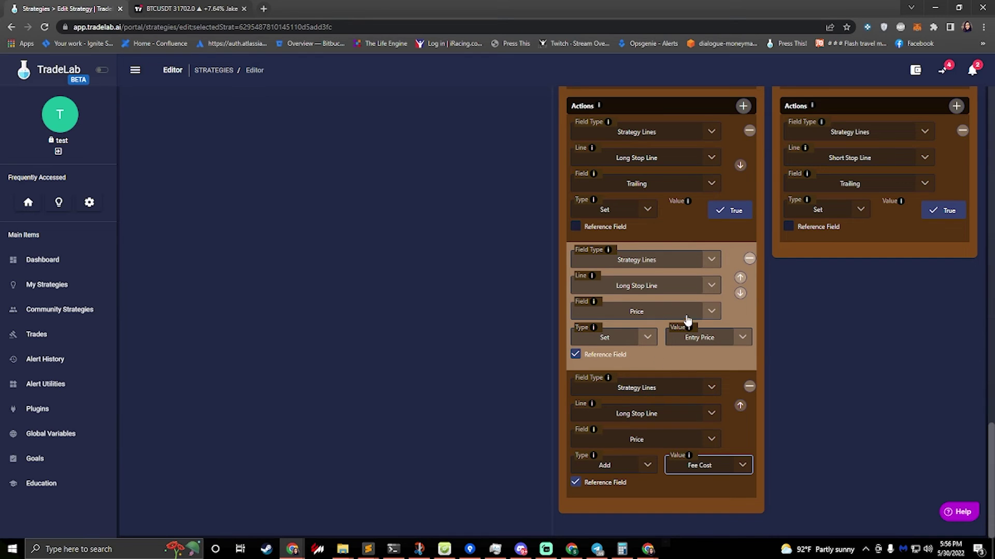
Add a second action of type Set to the short-side trailing exit rule with Strategy Lines as its field type.
click(956, 106)
click(859, 259)
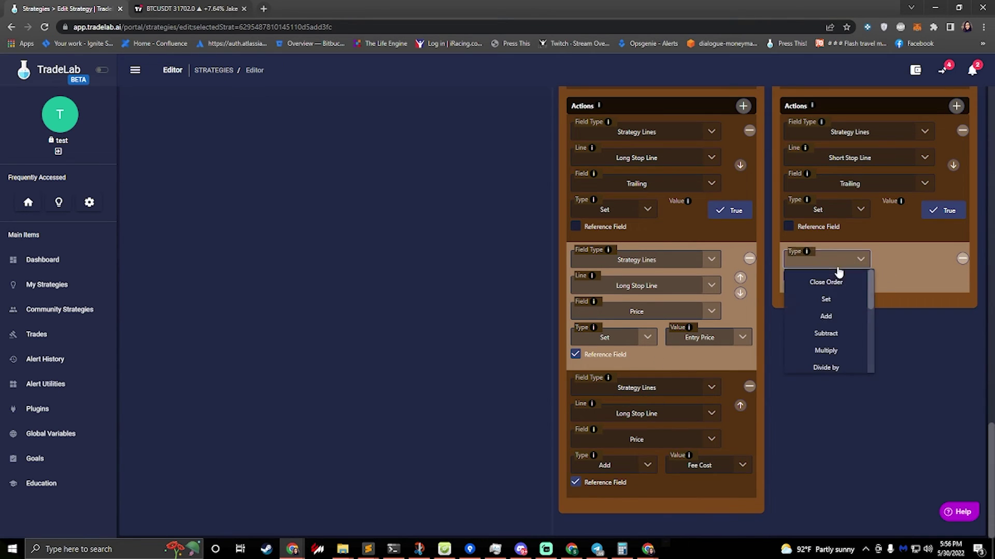
click(836, 300)
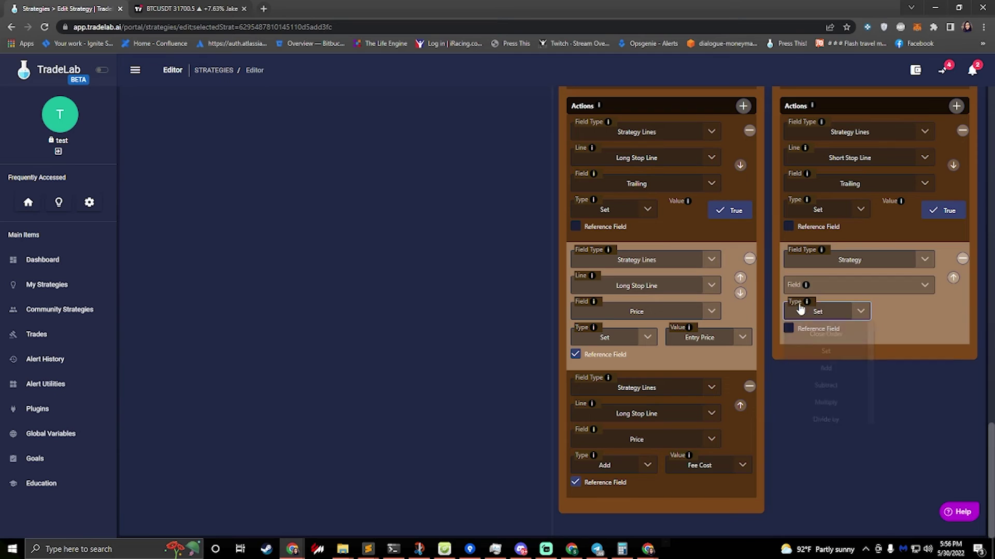
click(822, 286)
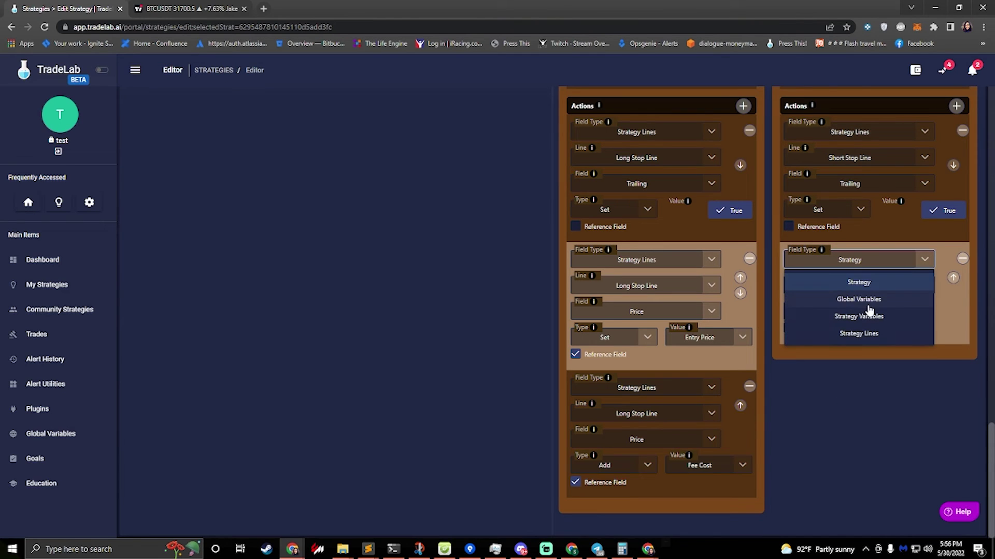
click(862, 333)
Point the short-side trailing rule's second action at the Short Stop Line's Price field.
click(834, 294)
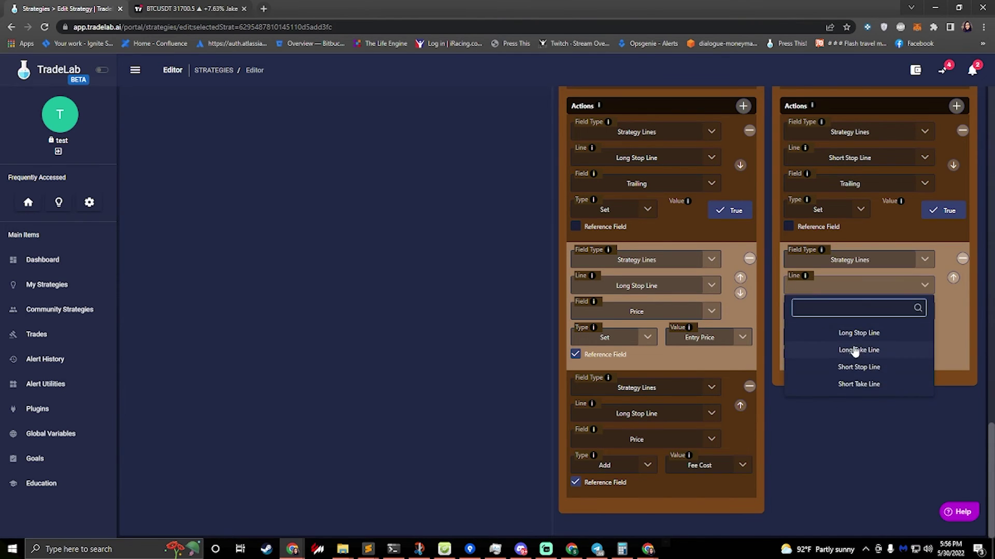
click(887, 368)
click(856, 313)
click(859, 356)
Make the short-side rule's second action value a reference field and choose Entry Price for it.
click(788, 354)
click(899, 337)
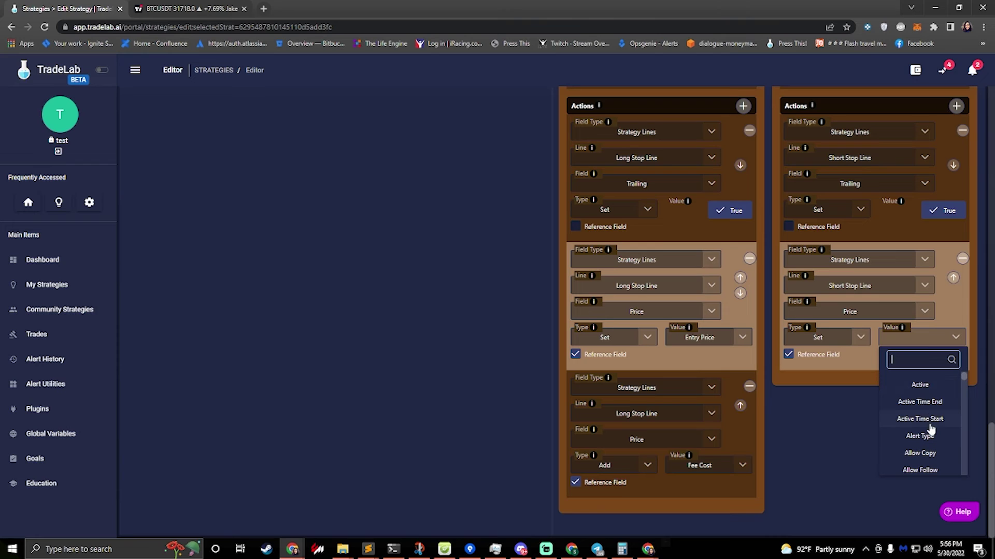
text(entry)
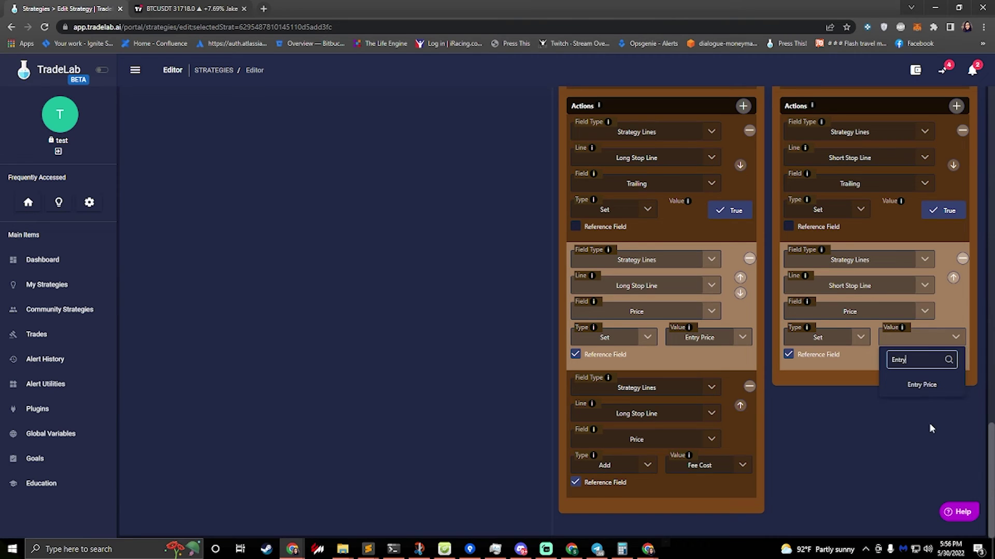
click(920, 386)
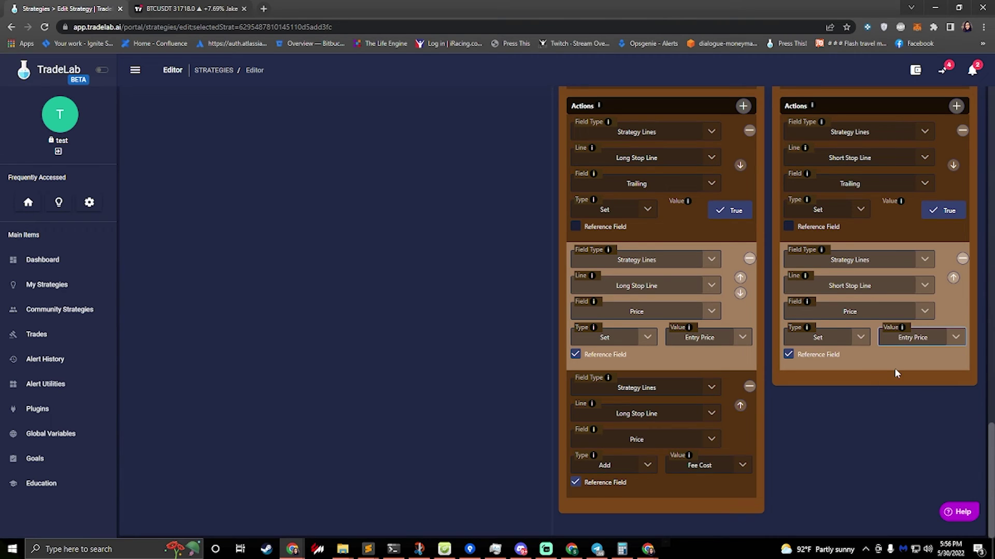
Add a third action of type Subtract to the short-side trailing exit rule with Strategy Lines as its field type.
click(956, 106)
click(839, 392)
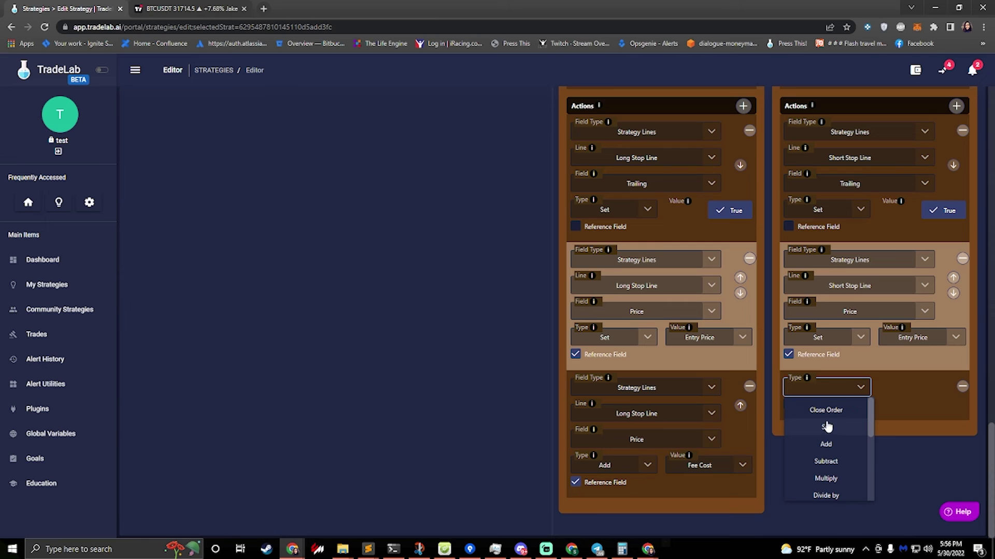
click(837, 461)
click(864, 416)
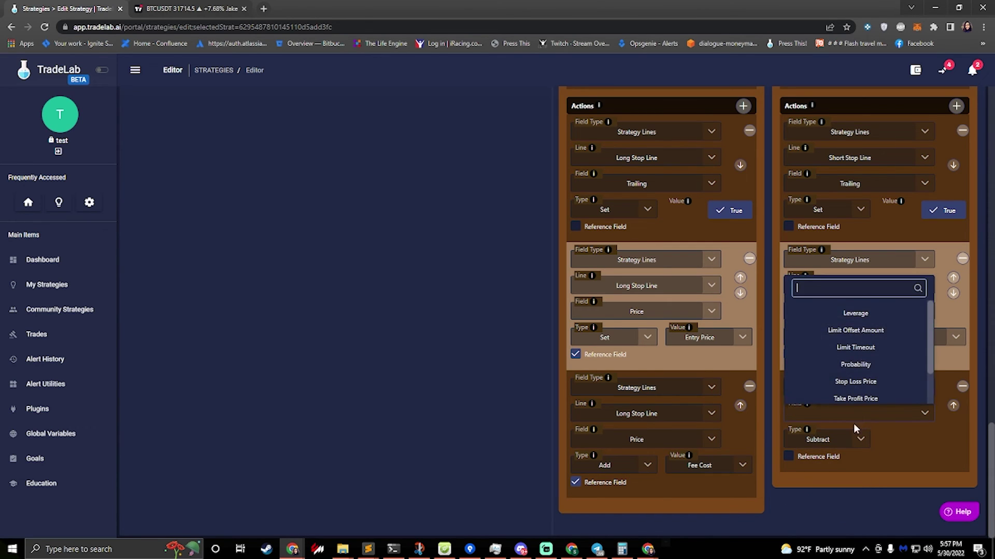
click(891, 395)
click(850, 389)
click(853, 462)
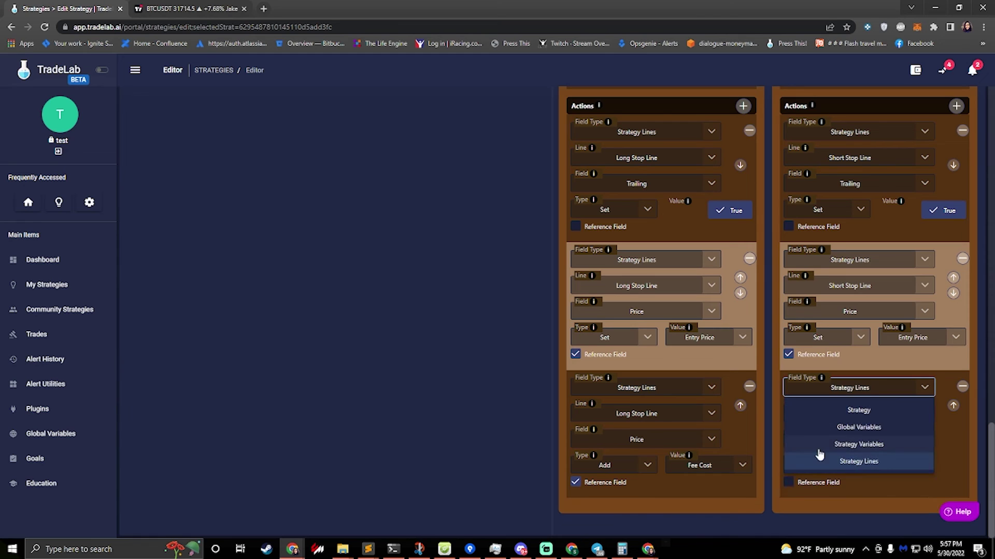
Point the short-side rule's Subtract action at the Short Stop Line's Price field.
click(806, 419)
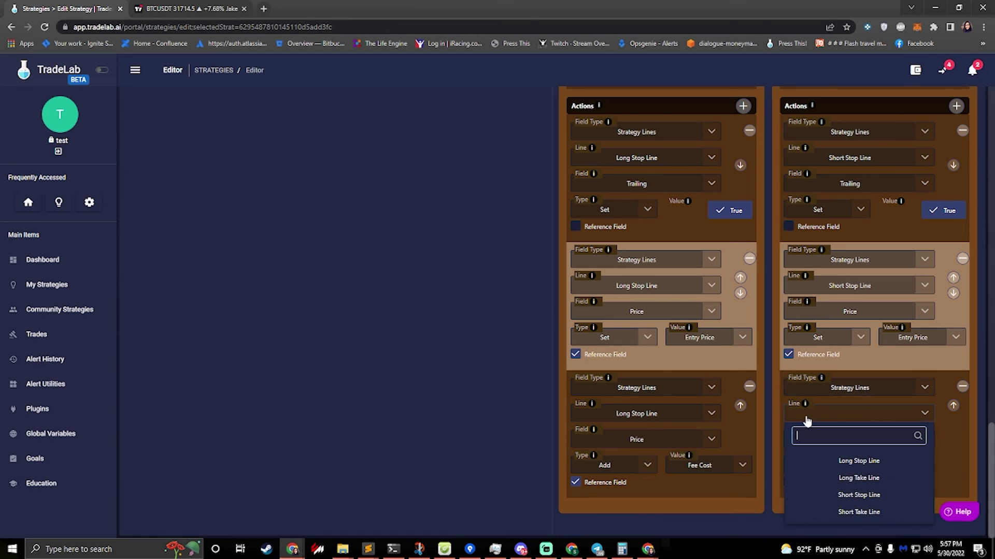
click(857, 496)
click(839, 442)
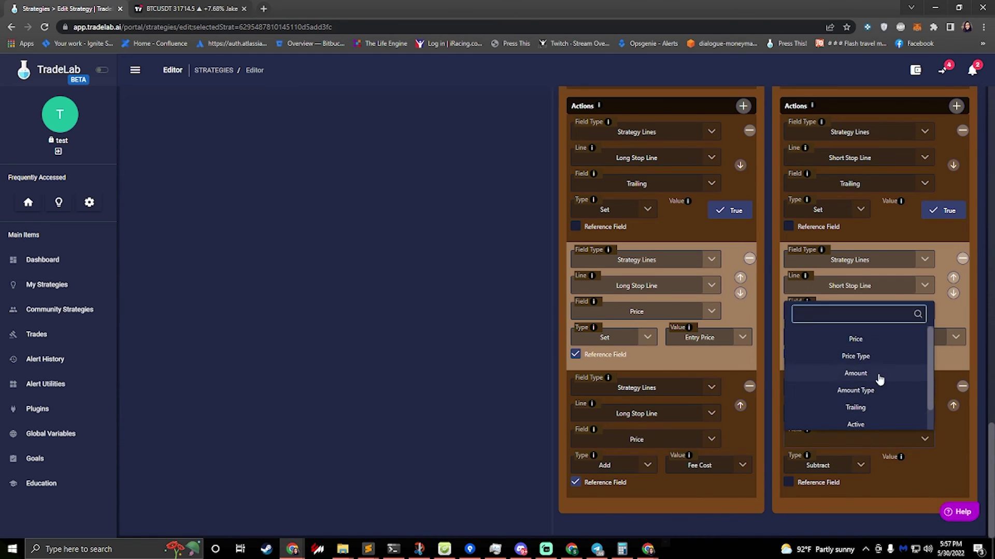
click(852, 338)
Make the Subtract action's value a reference field and choose Fee Cost for it.
click(788, 483)
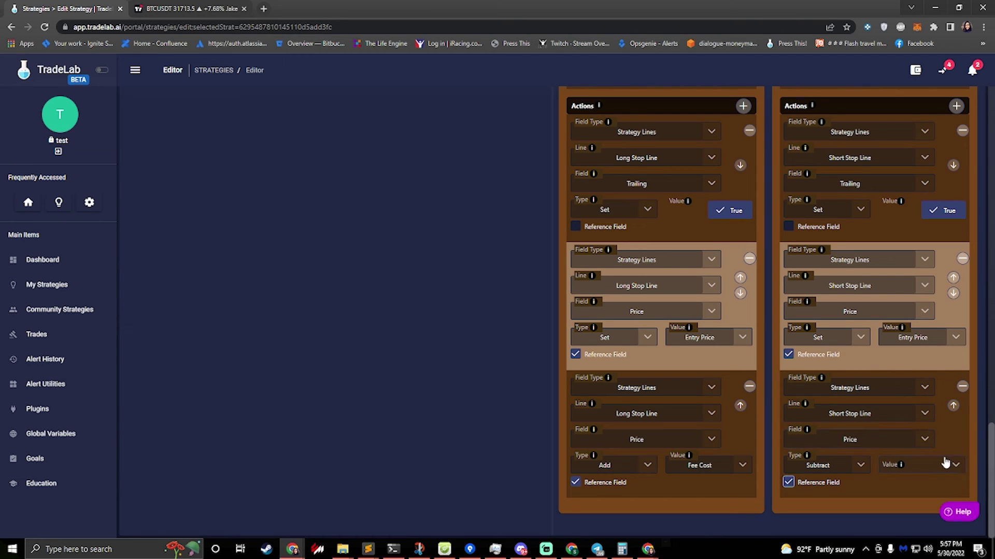
click(935, 465)
text(fee)
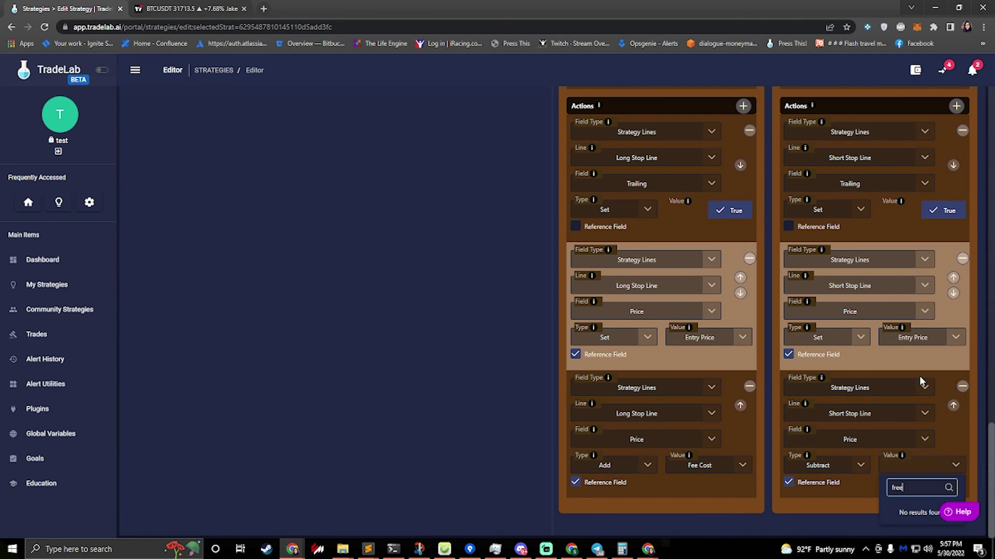
click(921, 427)
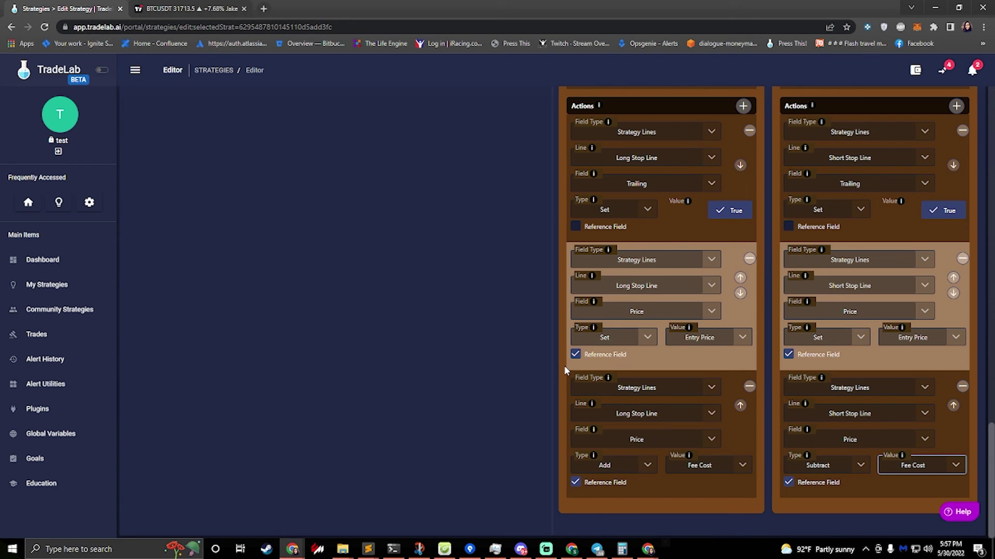
Search the help widget for "discord" and open the article on how to join the Discord.
scroll(565, 369, up, 20)
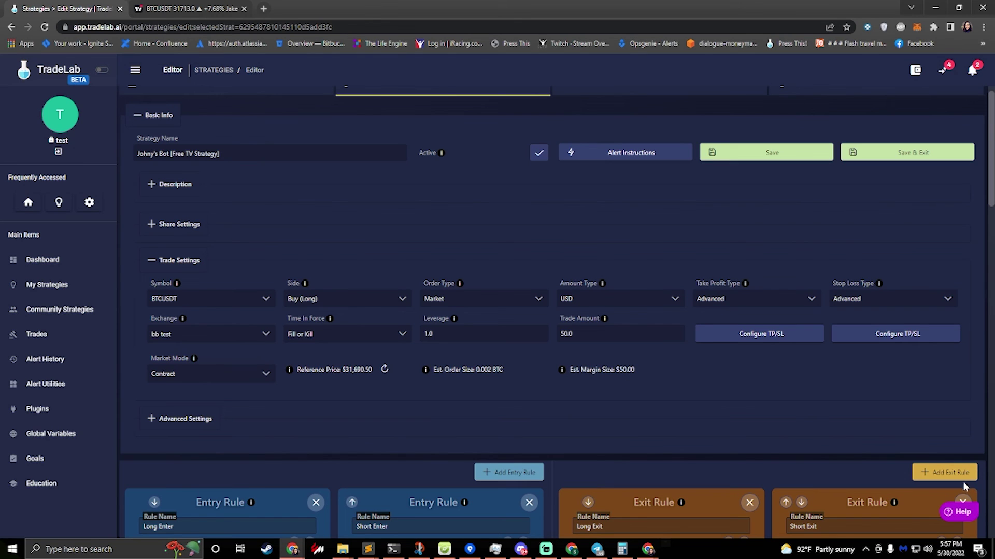
click(956, 514)
click(838, 275)
text(discord)
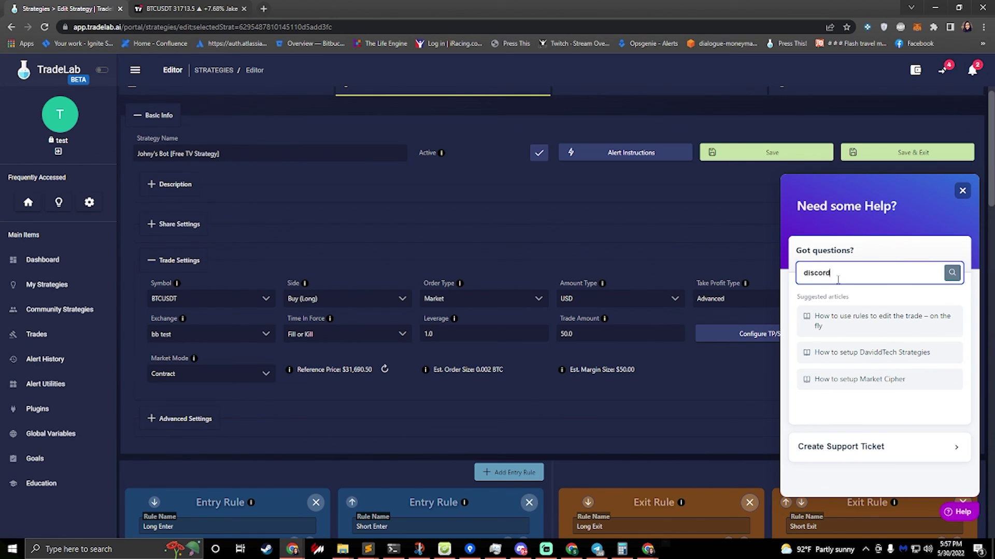
click(846, 277)
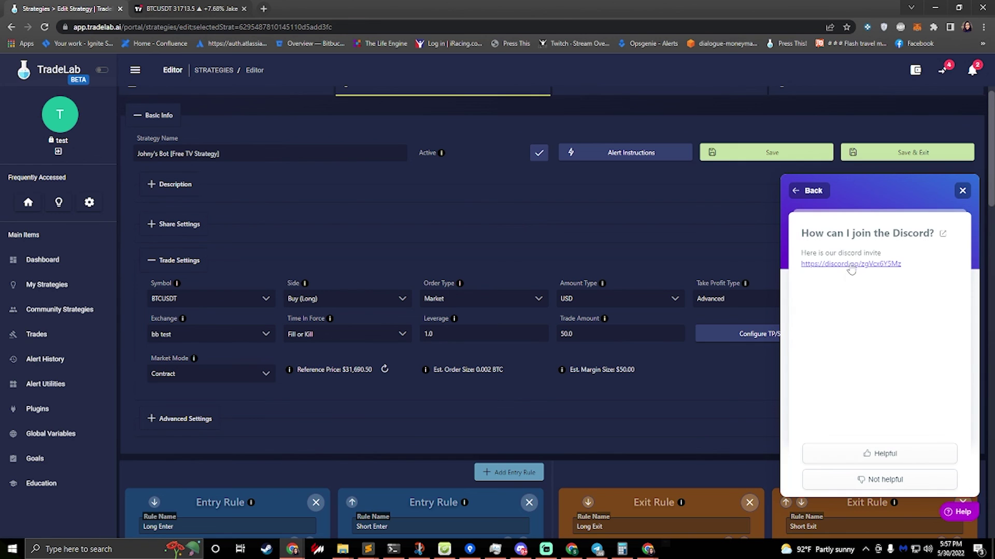
Return to the help widget's start page and open the Create Support Ticket form.
click(806, 197)
click(804, 196)
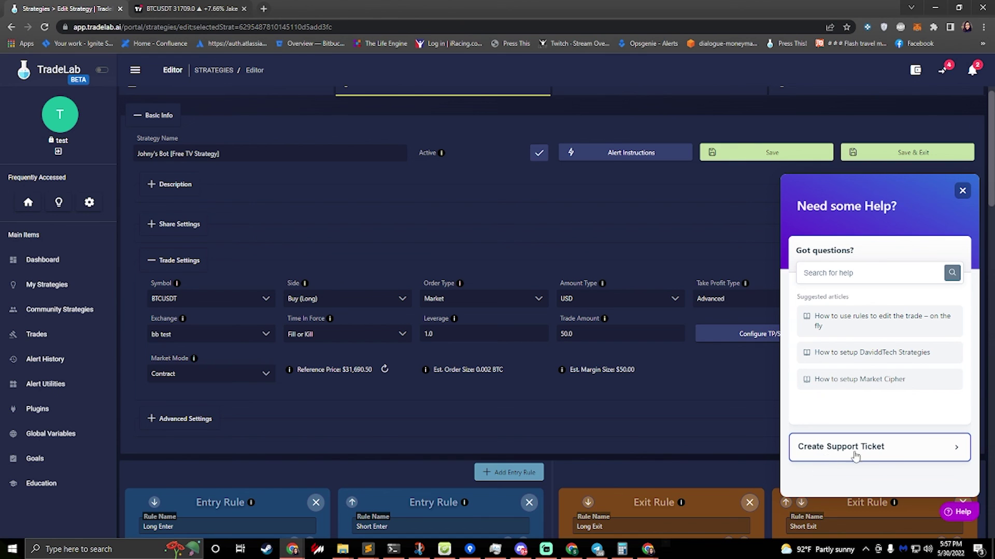
click(826, 454)
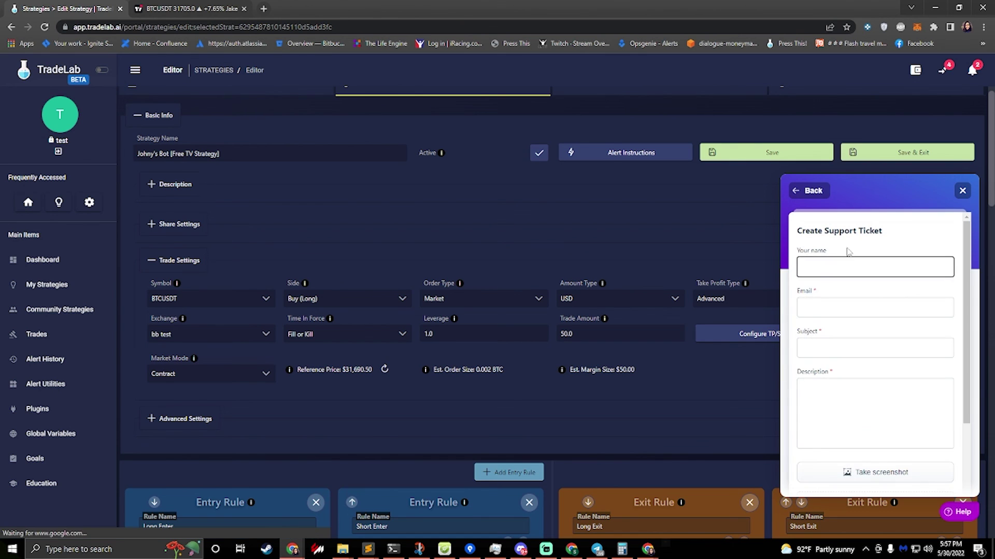